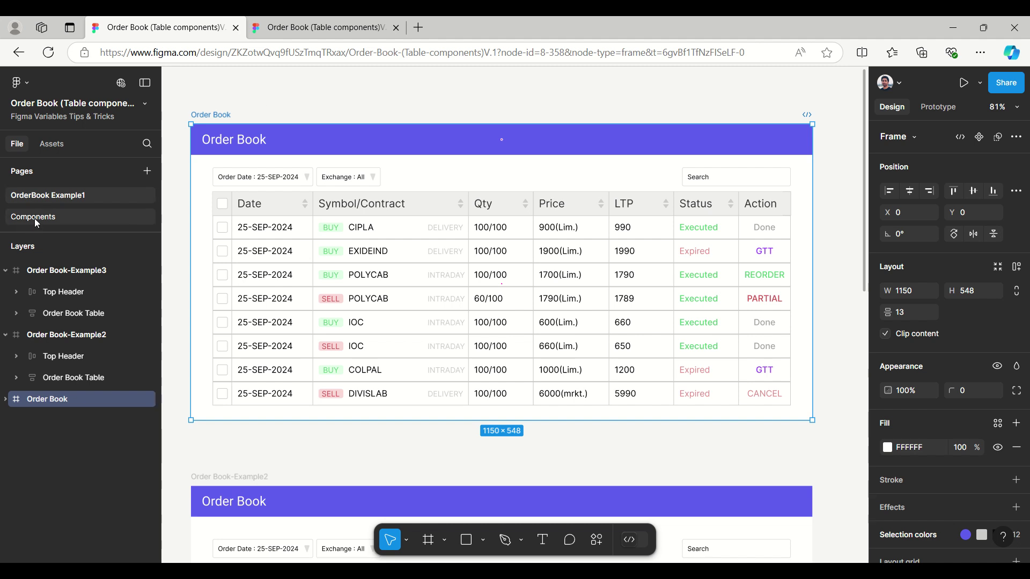
- Select the CIPLA row's BUY badge and check its Buy/Sell variants, keeping Buy
{"action": "left_click", "coordinate": [276, 231]}
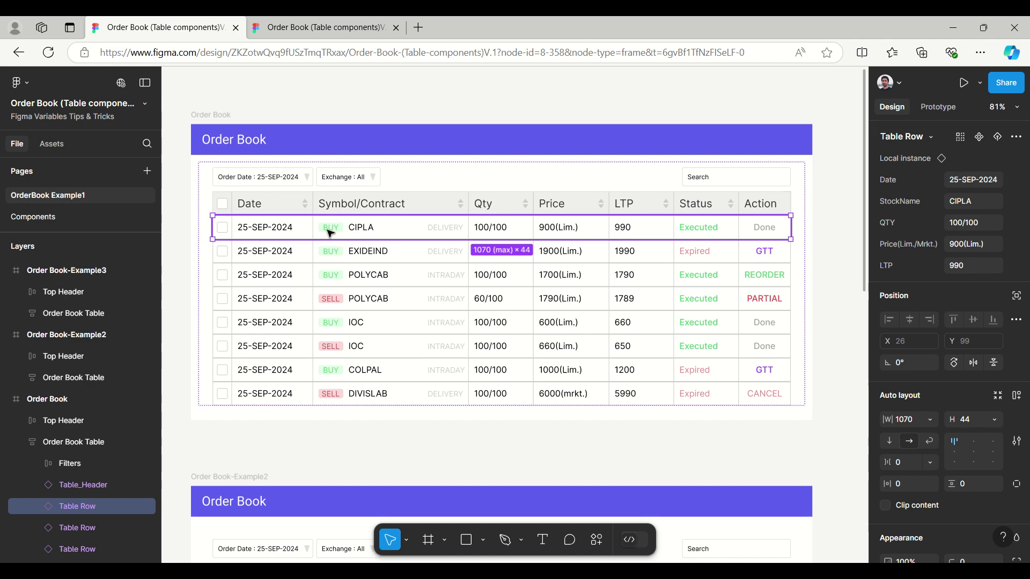
{"action": "double_click", "coordinate": [330, 233]}
{"action": "left_click", "coordinate": [330, 233]}
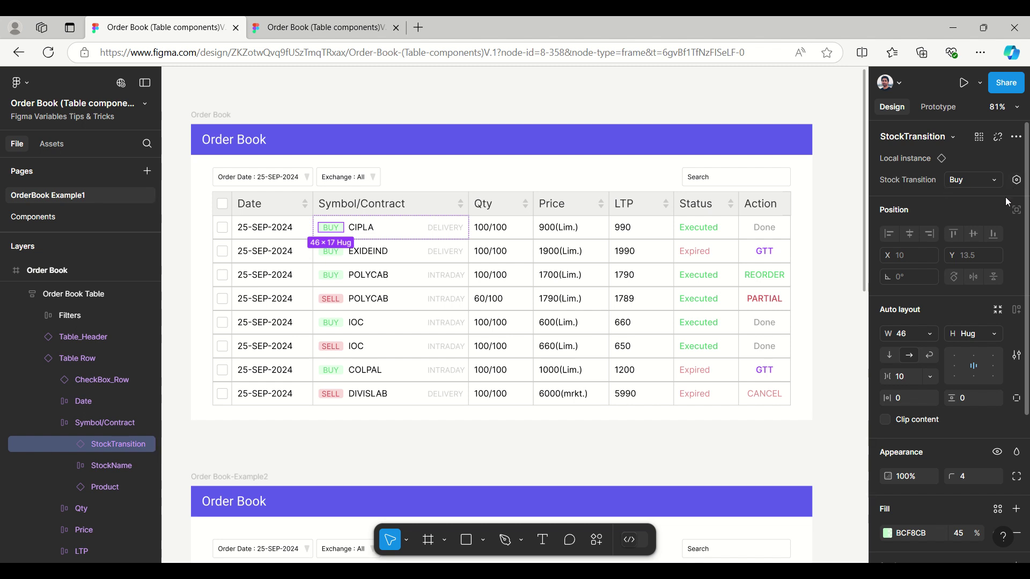
{"action": "left_click", "coordinate": [995, 180]}
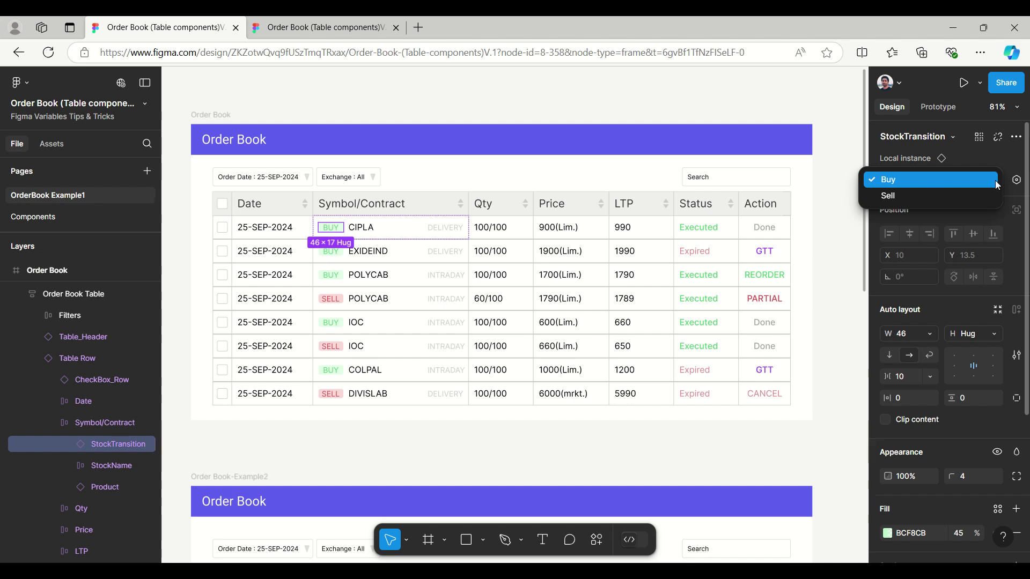
{"action": "left_click", "coordinate": [996, 153]}
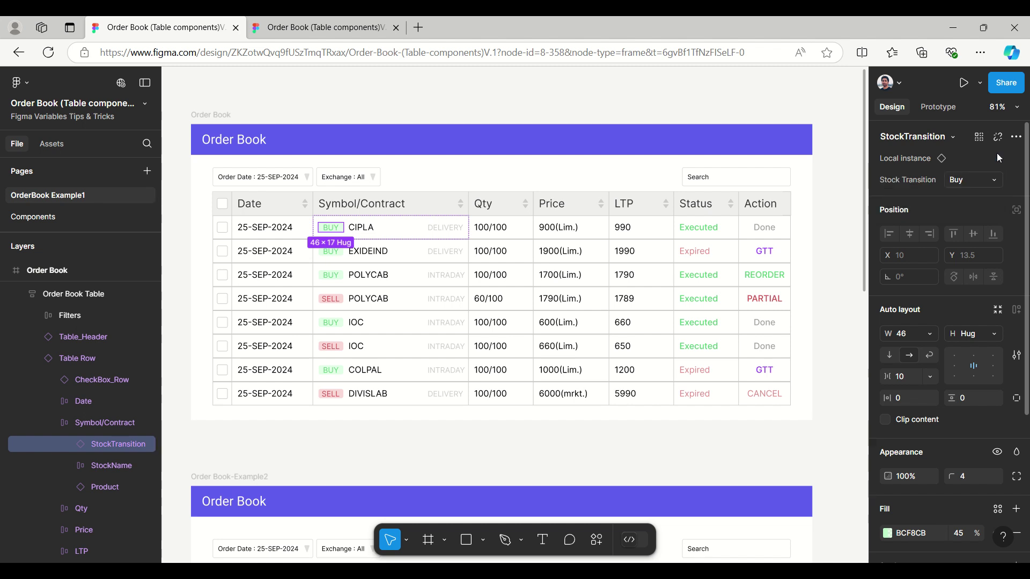
- Review the first row's product, status and action variants, keeping DELIVERY, Executed and Done
{"action": "left_click", "coordinate": [440, 233]}
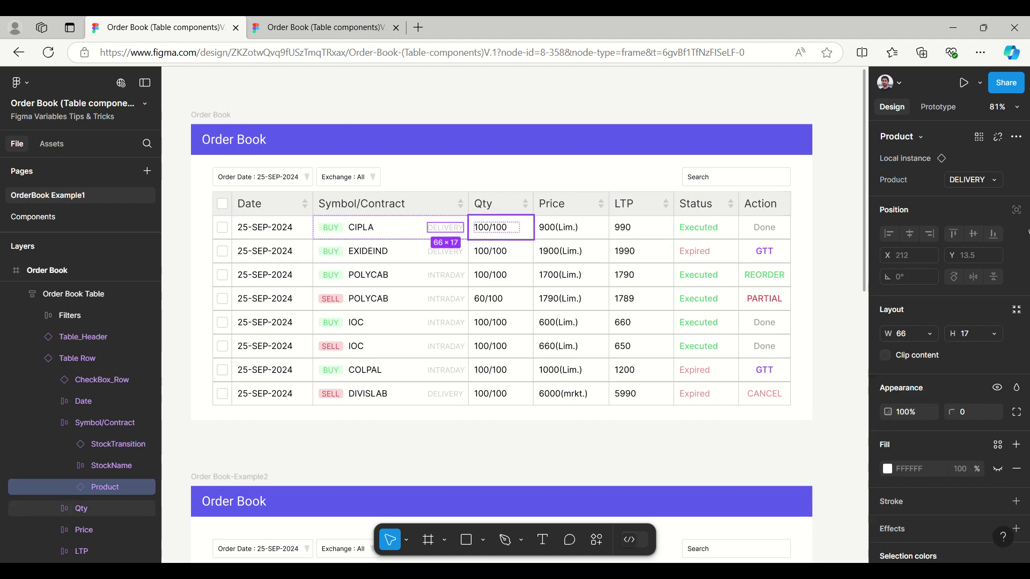
{"action": "left_click", "coordinate": [993, 183]}
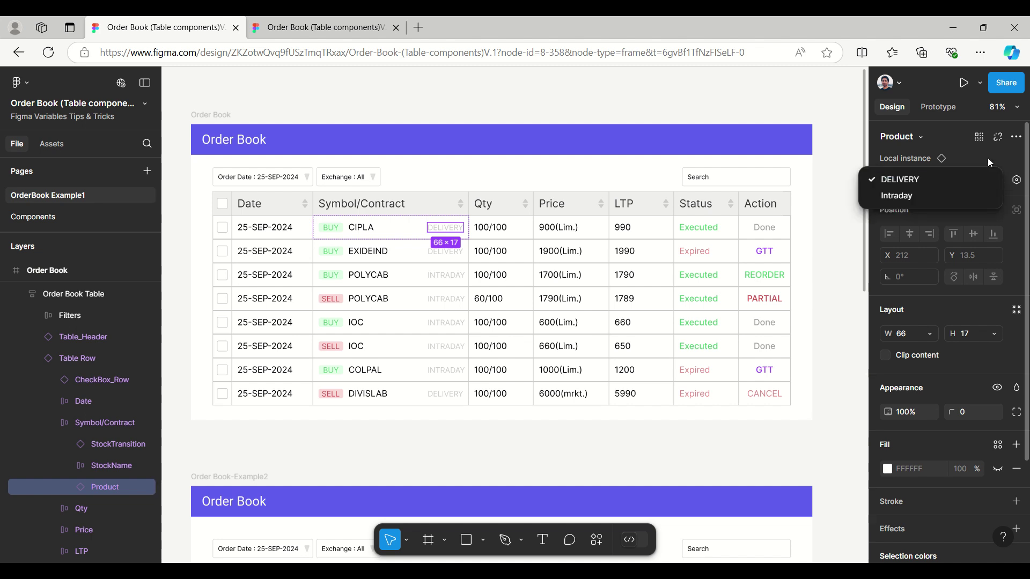
{"action": "left_click", "coordinate": [989, 162]}
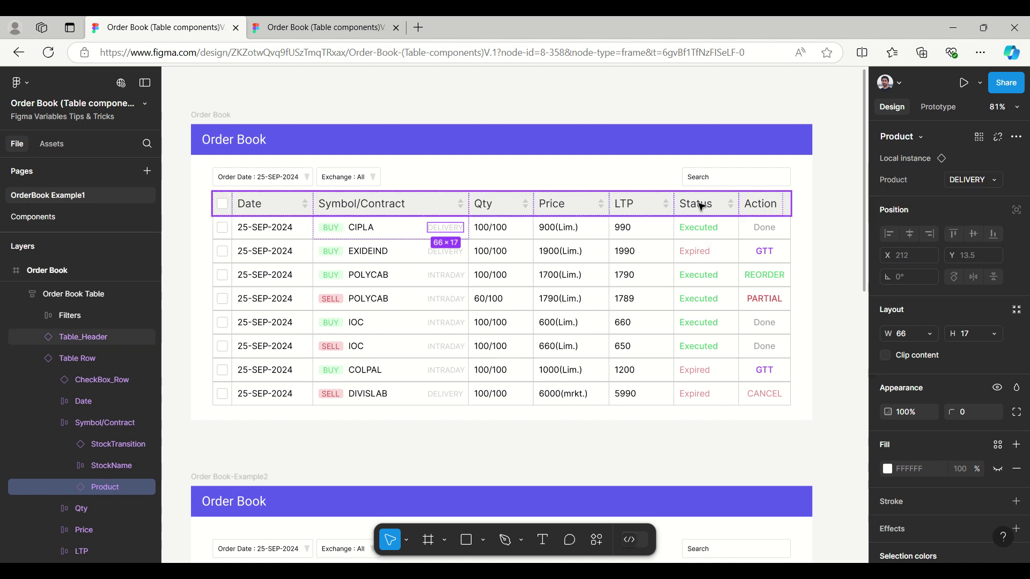
{"action": "left_click", "coordinate": [699, 227]}
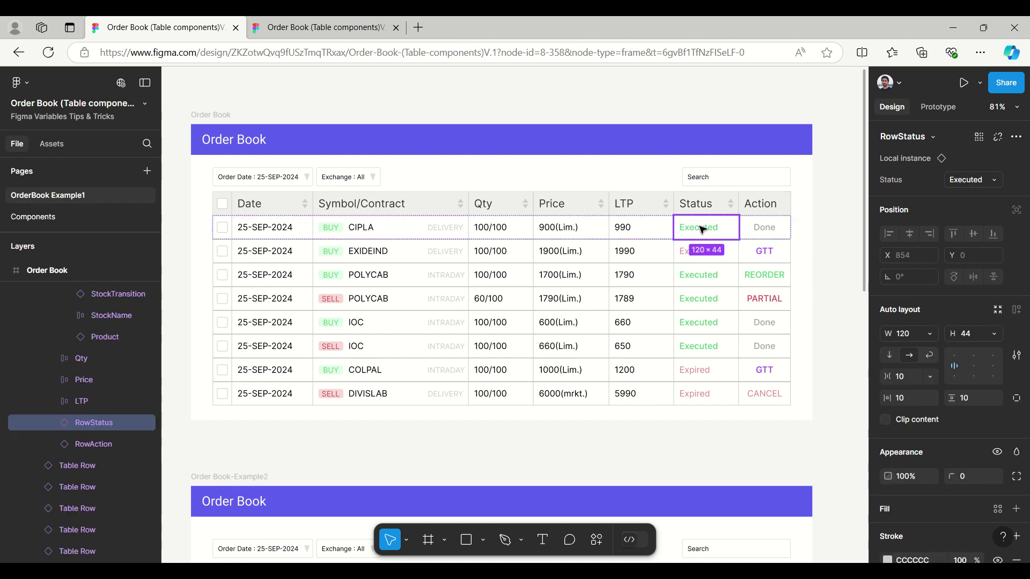
{"action": "left_click", "coordinate": [996, 182]}
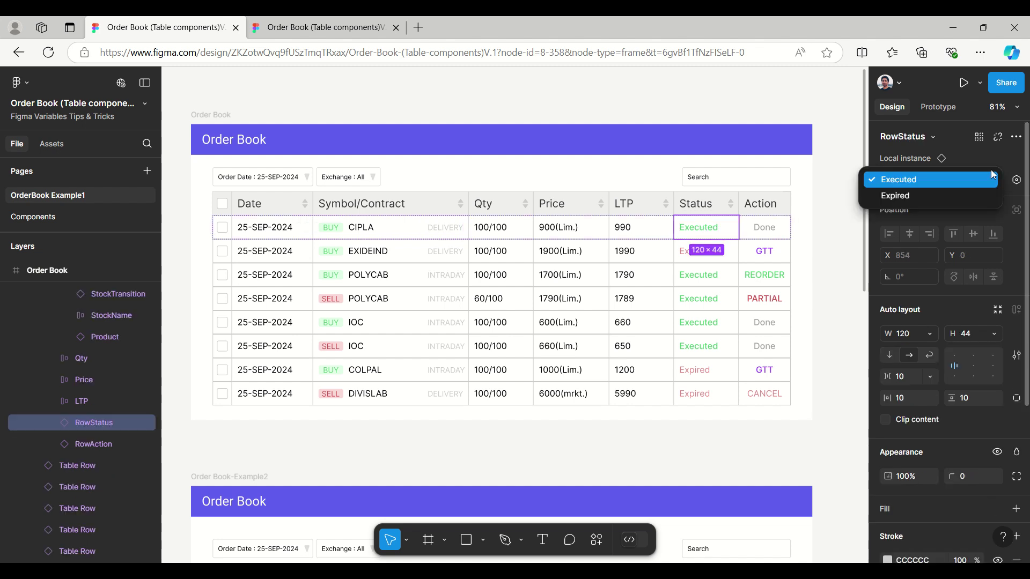
{"action": "left_click", "coordinate": [989, 153]}
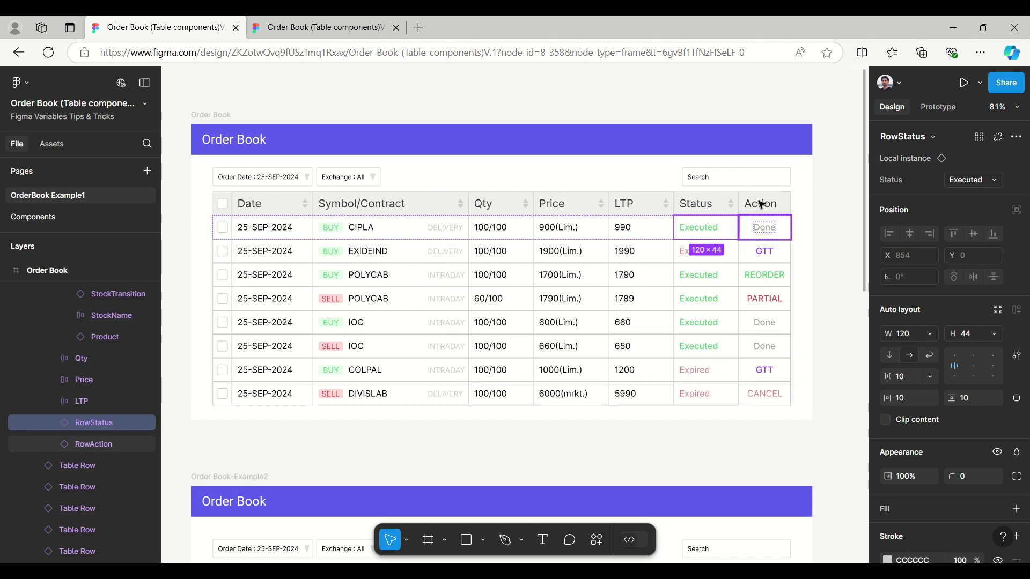
{"action": "left_click", "coordinate": [764, 226]}
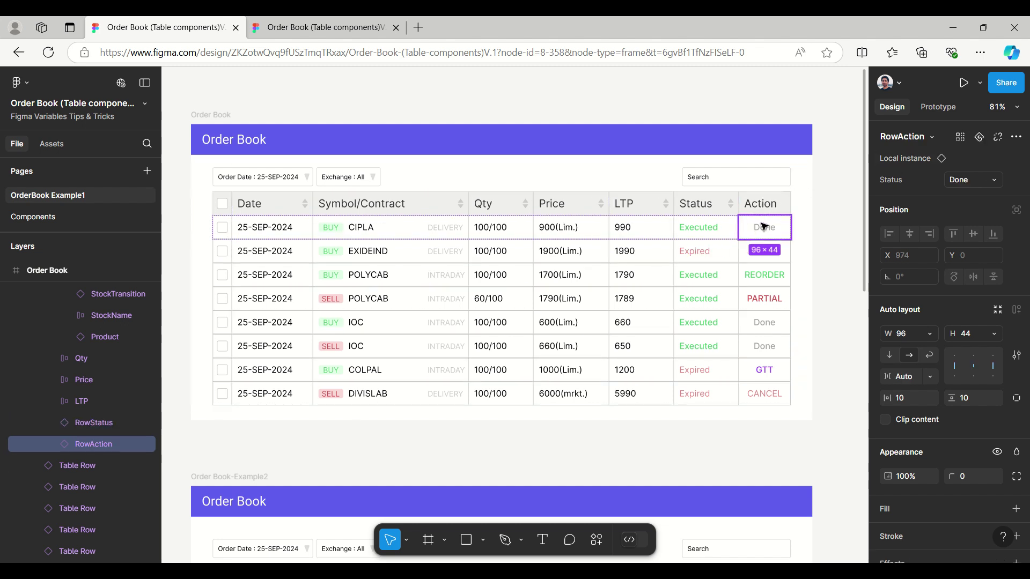
{"action": "left_click", "coordinate": [995, 182]}
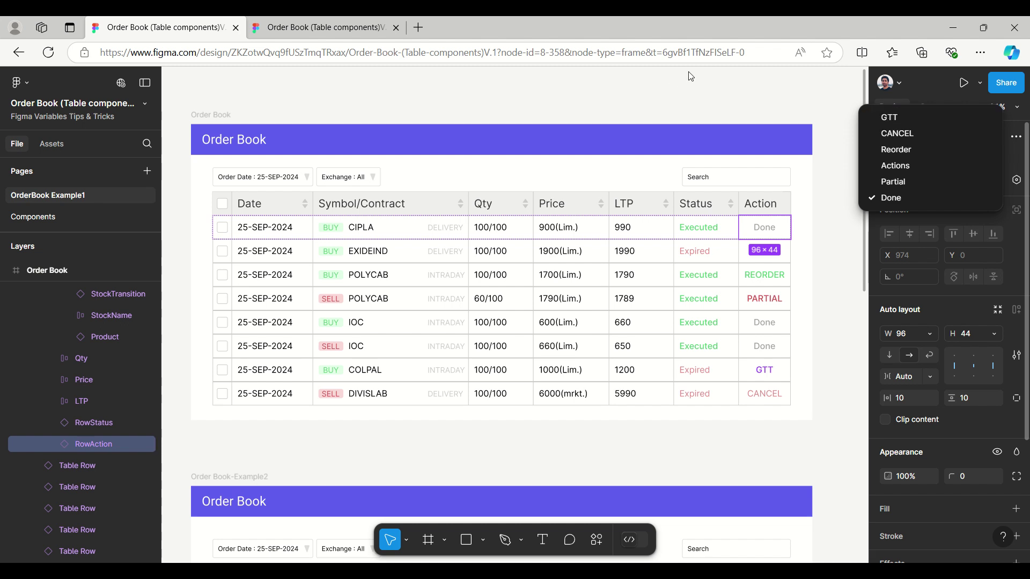
{"action": "left_click", "coordinate": [694, 99]}
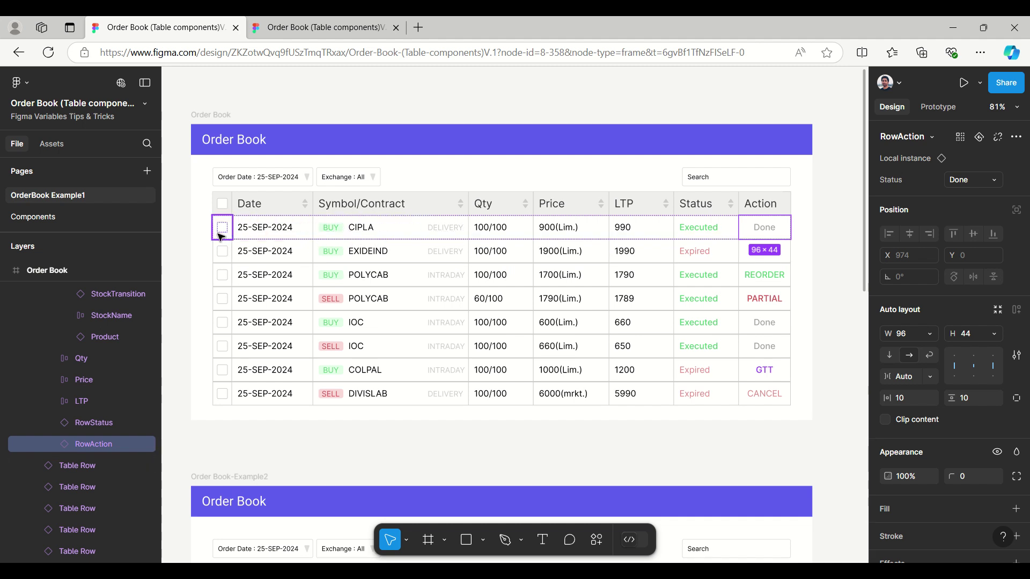
- Select the first row of the Order Book-Example2 table
{"action": "scroll", "coordinate": [386, 268], "scroll_direction": "down", "scroll_amount": 5}
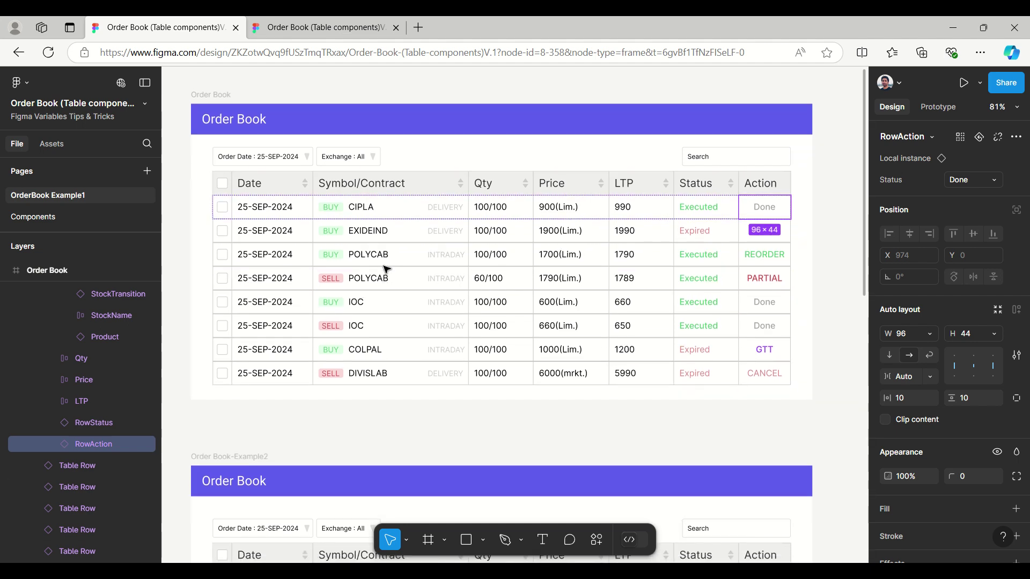
{"action": "scroll", "coordinate": [385, 269], "scroll_direction": "down", "scroll_amount": 10}
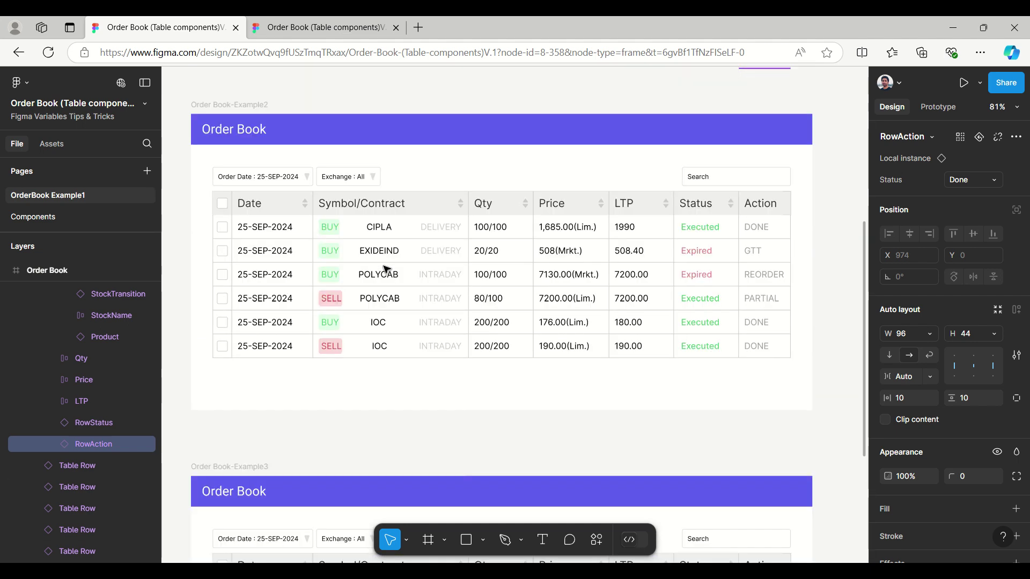
{"action": "left_click", "coordinate": [255, 234]}
{"action": "double_click", "coordinate": [255, 235]}
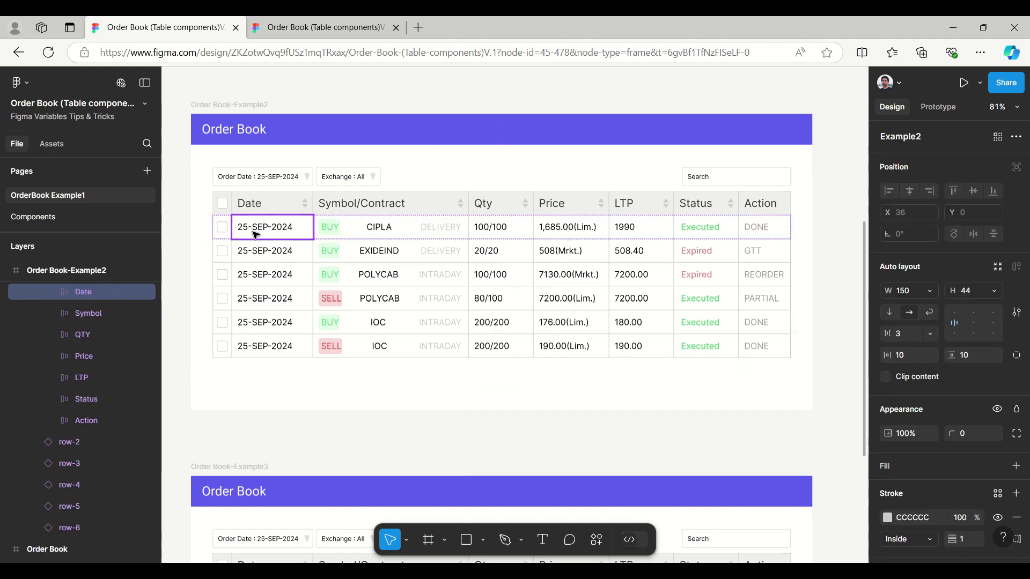
{"action": "left_click", "coordinate": [186, 249]}
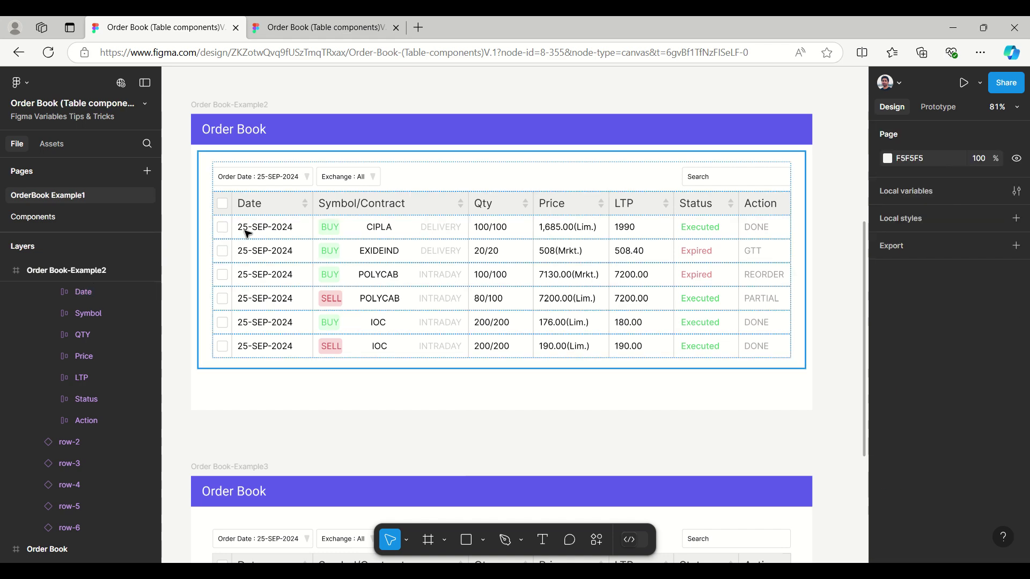
{"action": "left_click", "coordinate": [247, 234]}
{"action": "double_click", "coordinate": [247, 230]}
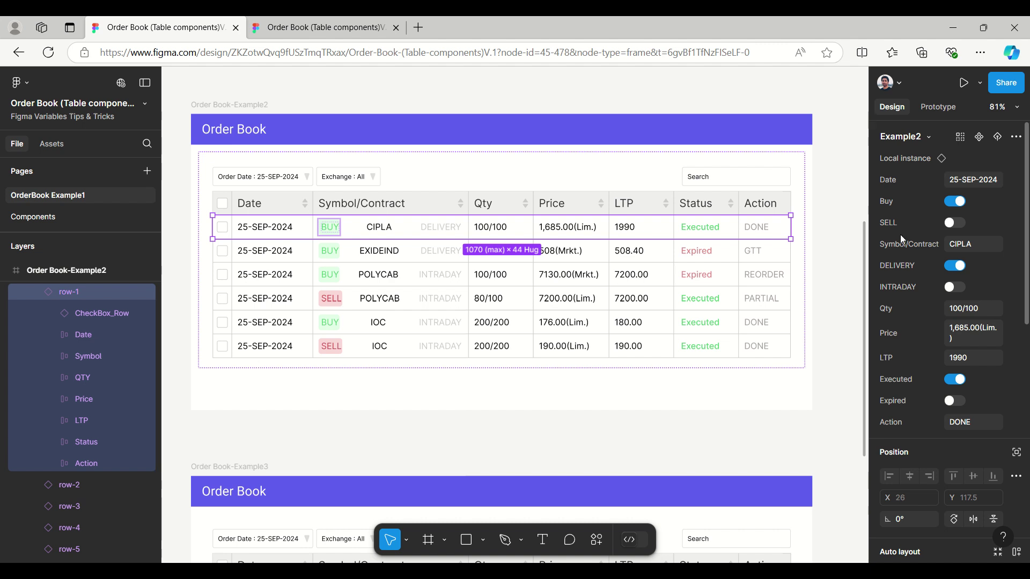
- Toggle the CIPLA row's BUY and SELL badges, ending with BUY shown, then edit Symbol/Contract text
{"action": "left_click", "coordinate": [955, 201]}
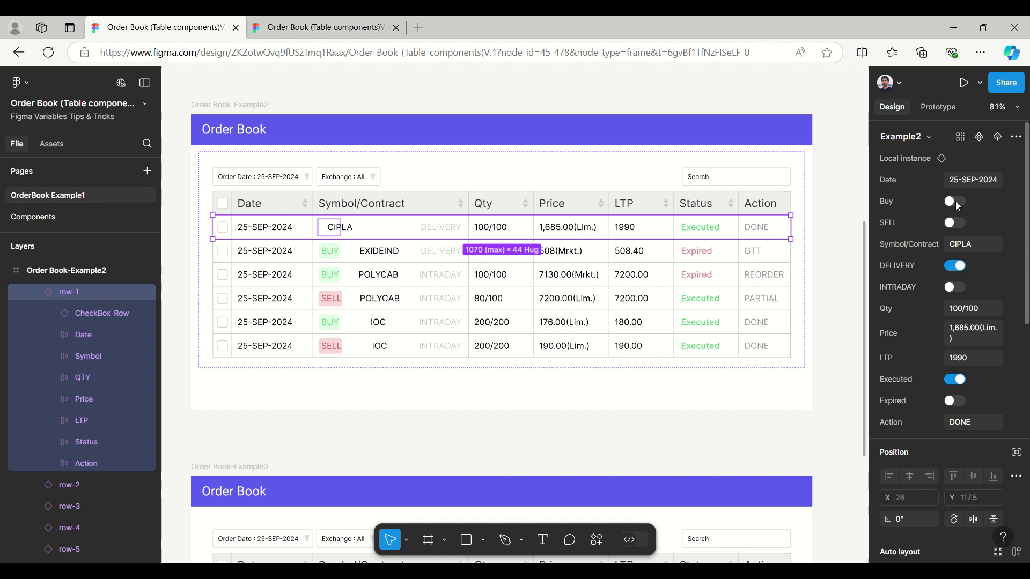
{"action": "left_click", "coordinate": [959, 223]}
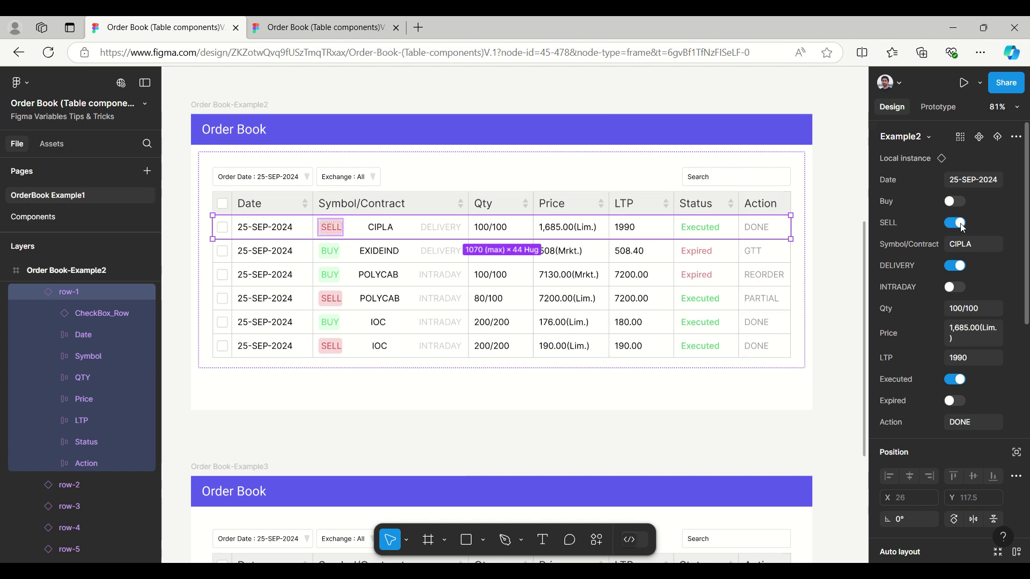
{"action": "left_click", "coordinate": [956, 223]}
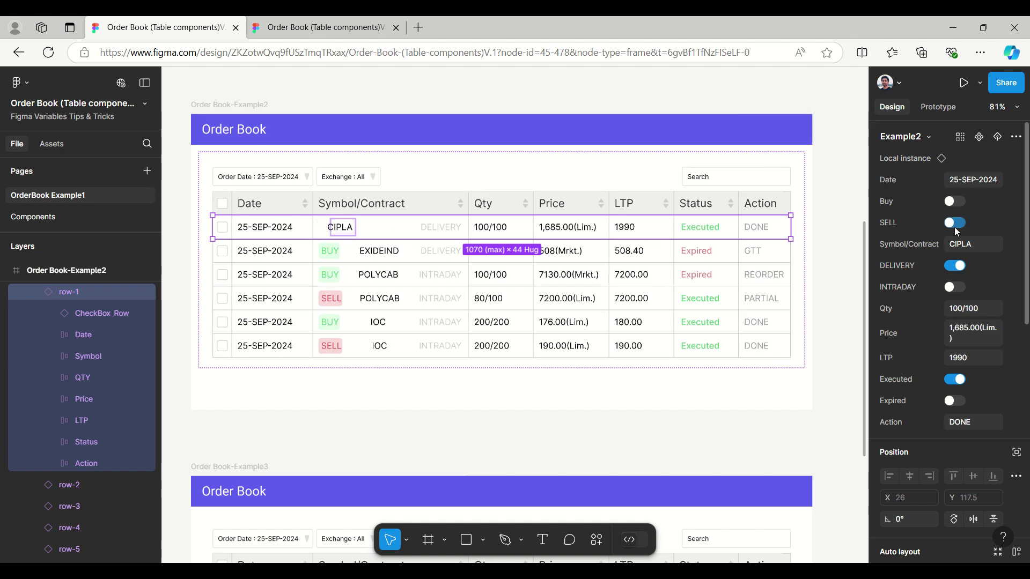
{"action": "left_click", "coordinate": [954, 202]}
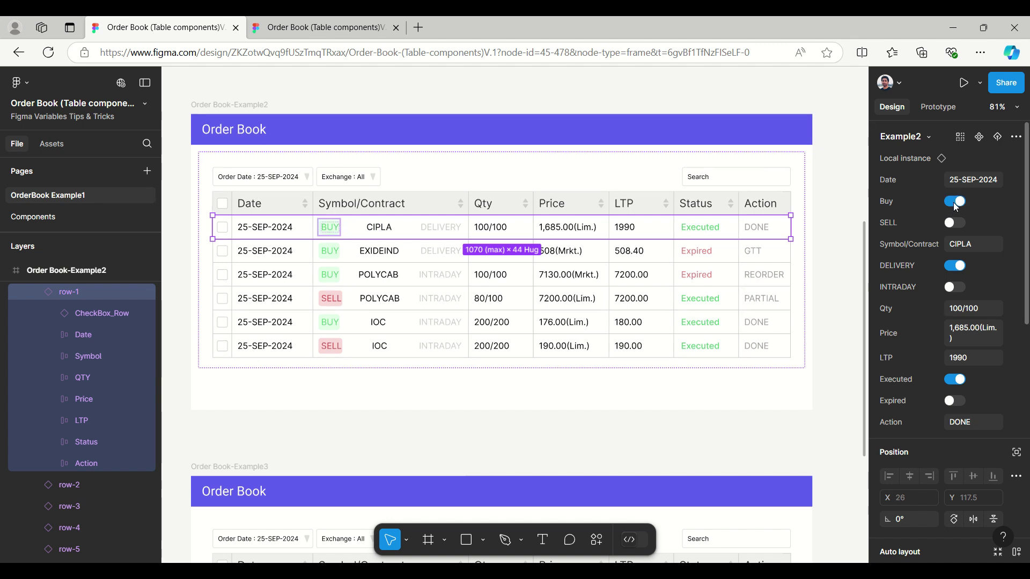
{"action": "left_click", "coordinate": [986, 246]}
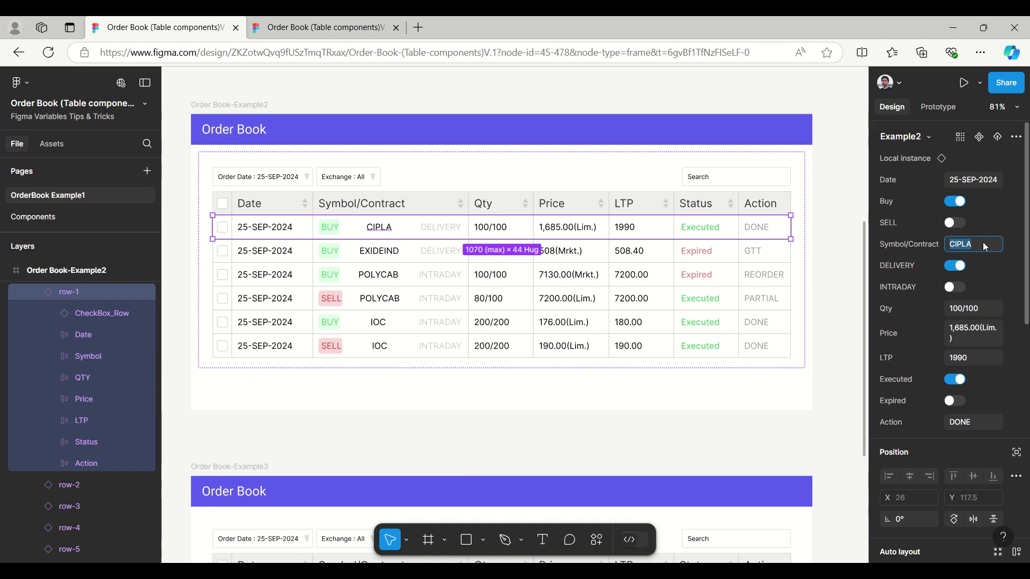
- Switch the CIPLA row's DELIVERY off and INTRADAY on, then revert to DELIVERY
{"action": "left_click", "coordinate": [954, 266]}
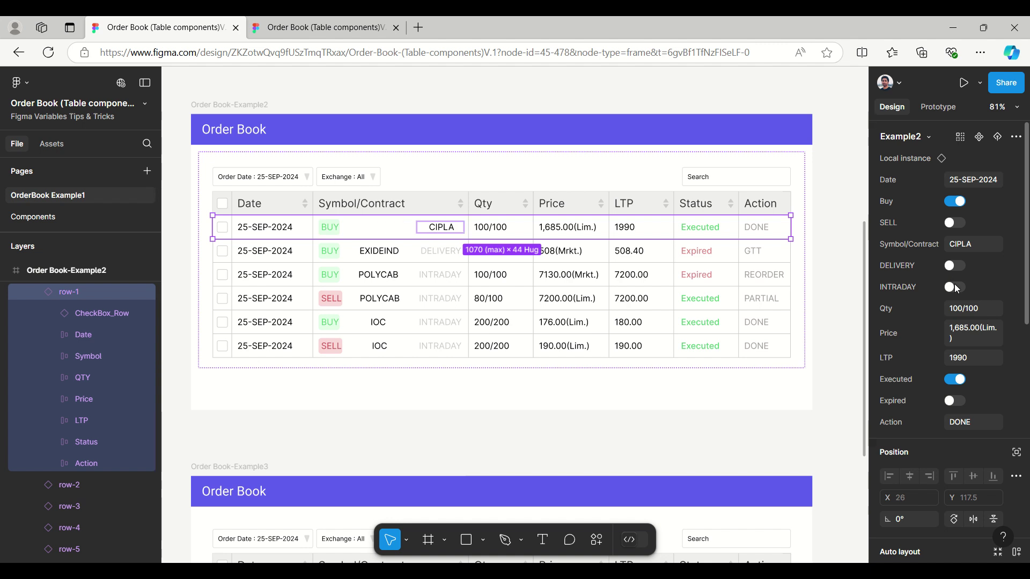
{"action": "left_click", "coordinate": [955, 288]}
{"action": "left_click", "coordinate": [956, 289]}
{"action": "left_click", "coordinate": [959, 266]}
{"action": "scroll", "coordinate": [969, 276], "scroll_direction": "down", "scroll_amount": 5}
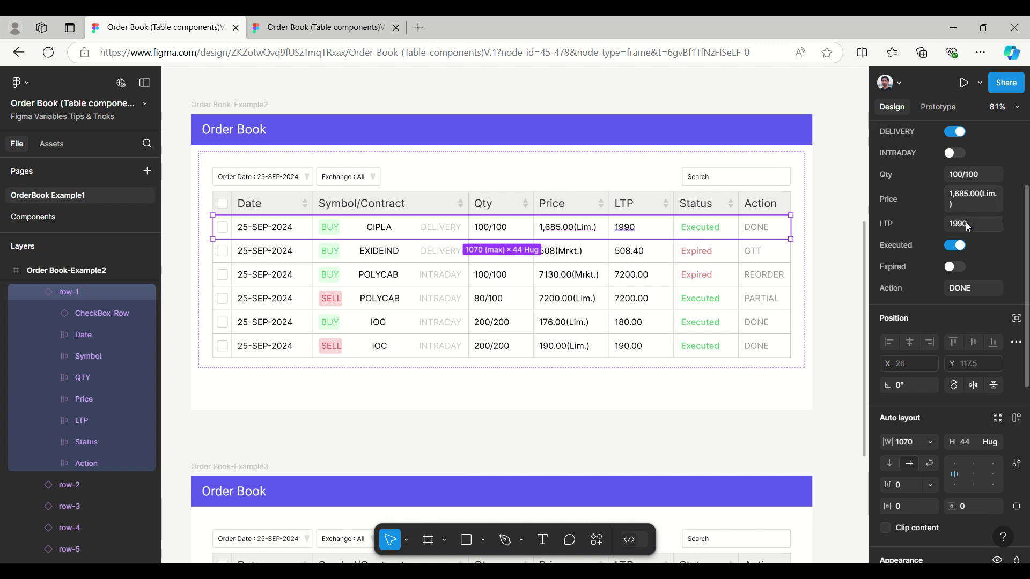
{"action": "left_click", "coordinate": [949, 246]}
{"action": "left_click", "coordinate": [955, 266]}
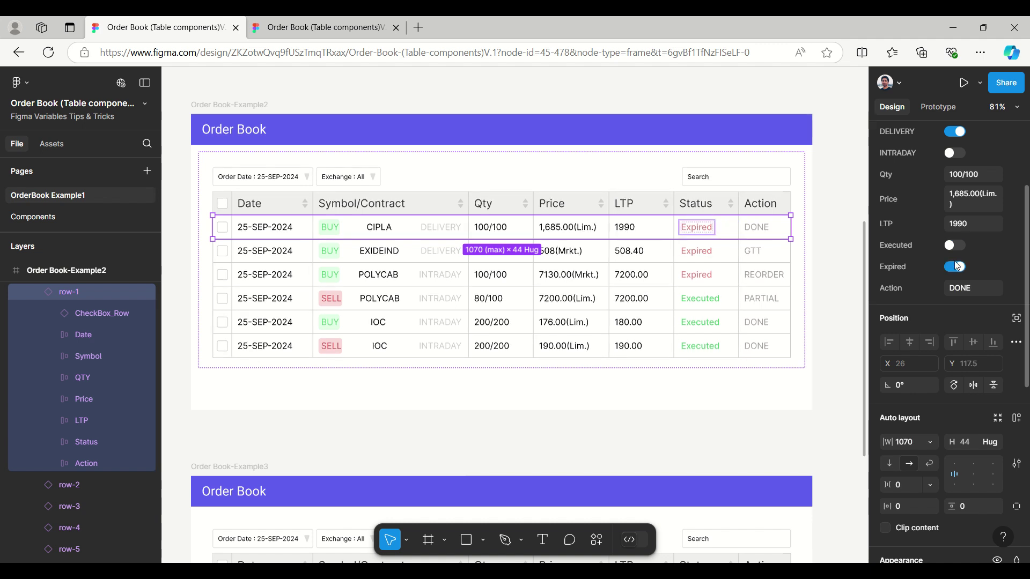
{"action": "left_click", "coordinate": [955, 245]}
{"action": "left_click", "coordinate": [952, 267]}
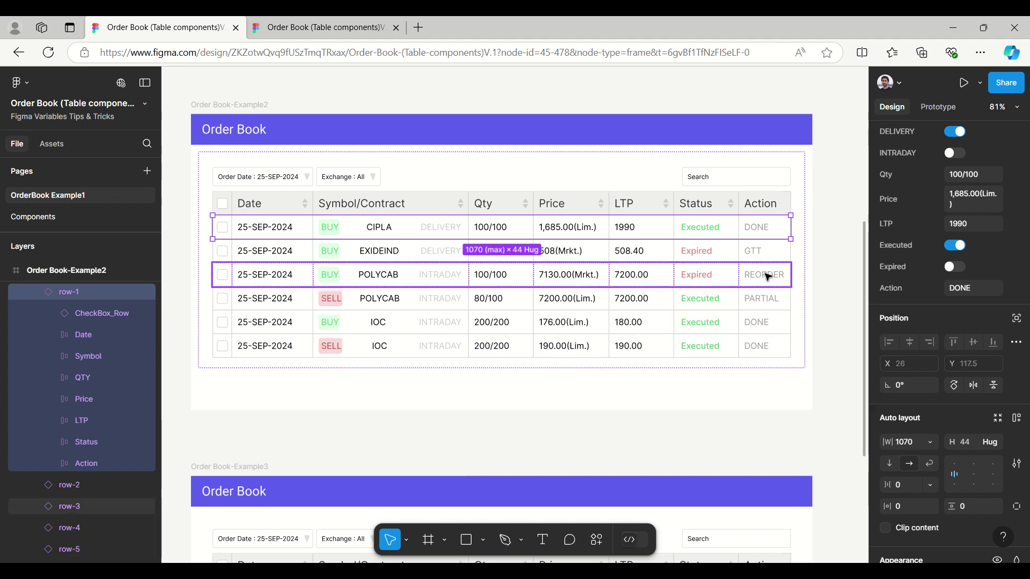
{"action": "left_click", "coordinate": [768, 277]}
{"action": "double_click", "coordinate": [768, 276]}
{"action": "double_click", "coordinate": [768, 277]}
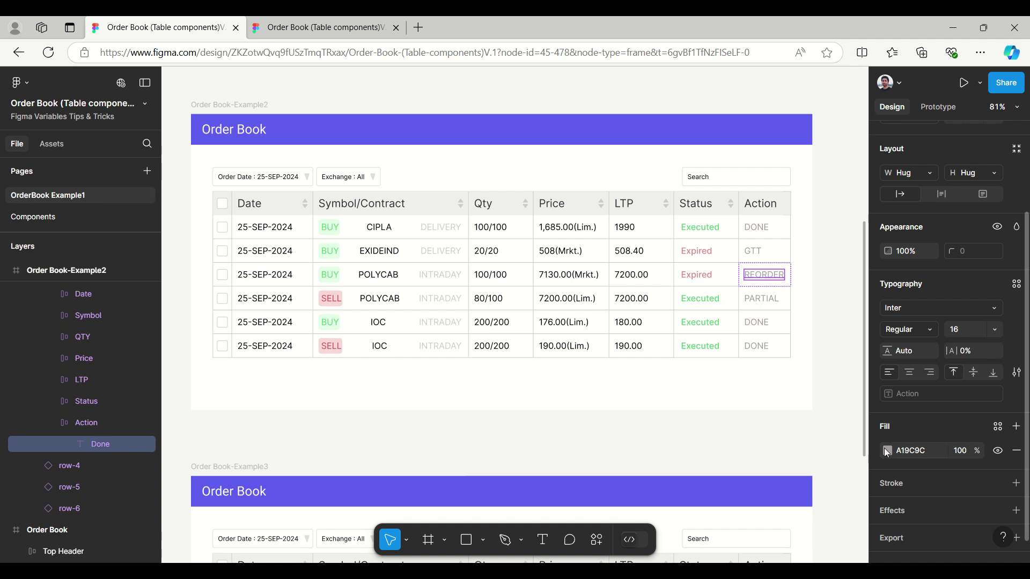
{"action": "left_click", "coordinate": [837, 271]}
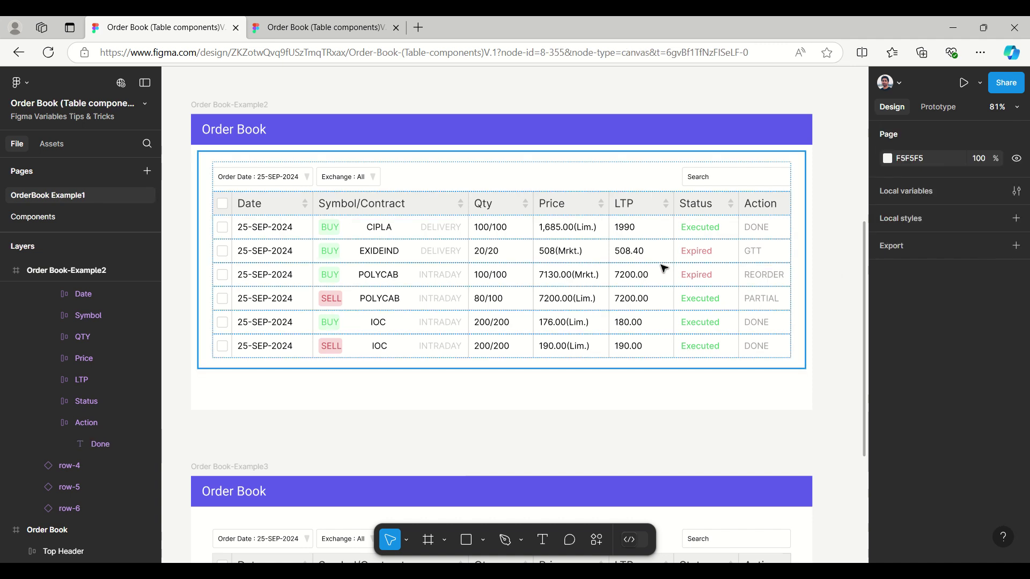
- Select the CIPLA row in Order Book-Example3 to view its properties, then scroll back to the top
{"action": "scroll", "coordinate": [665, 258], "scroll_direction": "down", "scroll_amount": 3}
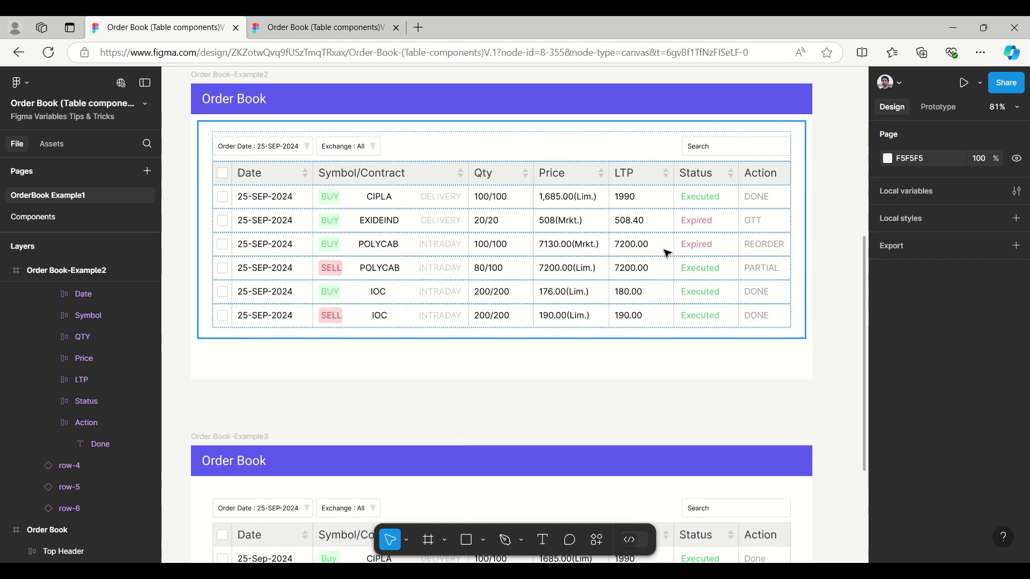
{"action": "scroll", "coordinate": [665, 254], "scroll_direction": "down", "scroll_amount": 5}
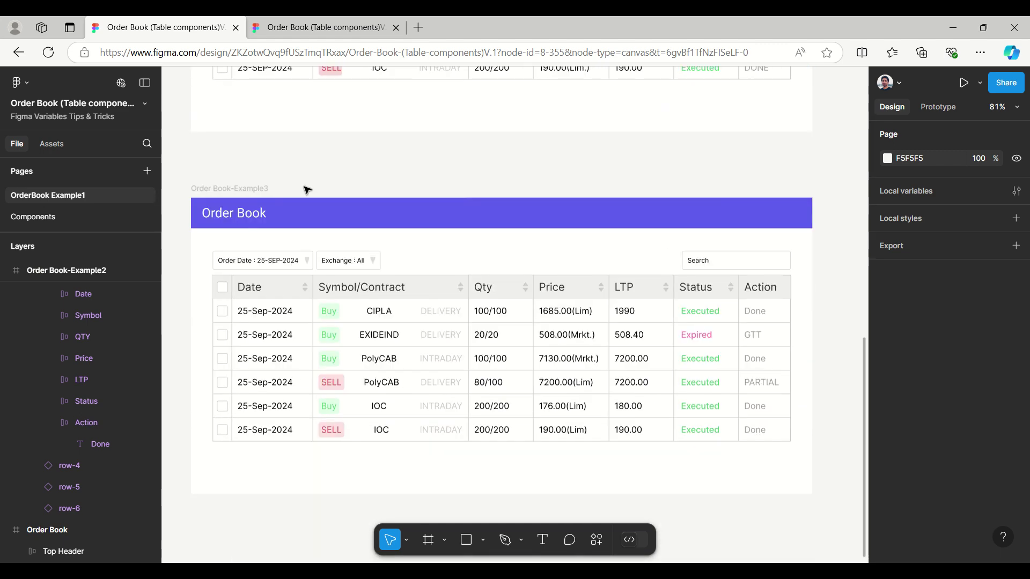
{"action": "left_click", "coordinate": [276, 309]}
{"action": "left_click", "coordinate": [276, 308]}
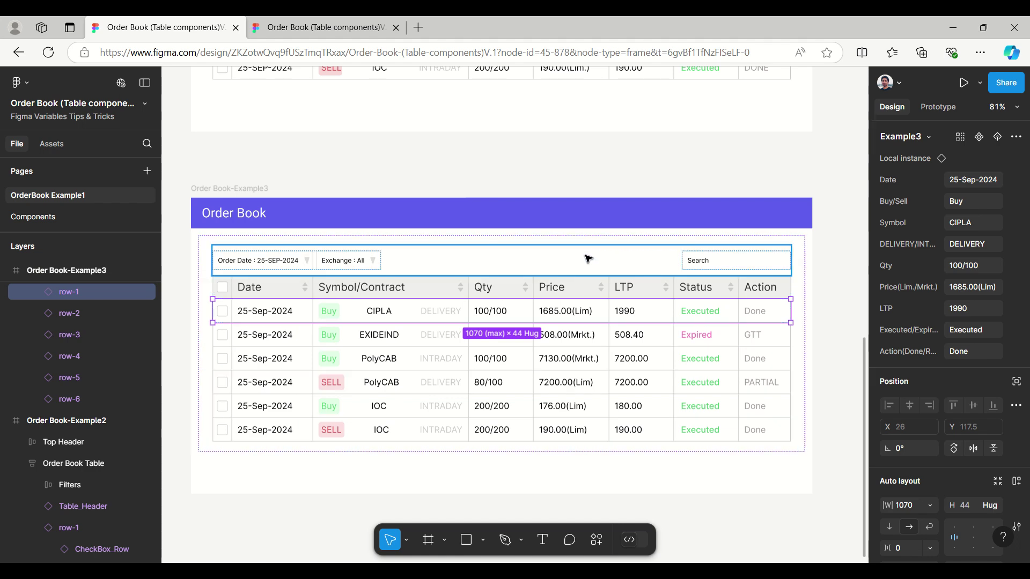
{"action": "scroll", "coordinate": [581, 256], "scroll_direction": "up", "scroll_amount": 10}
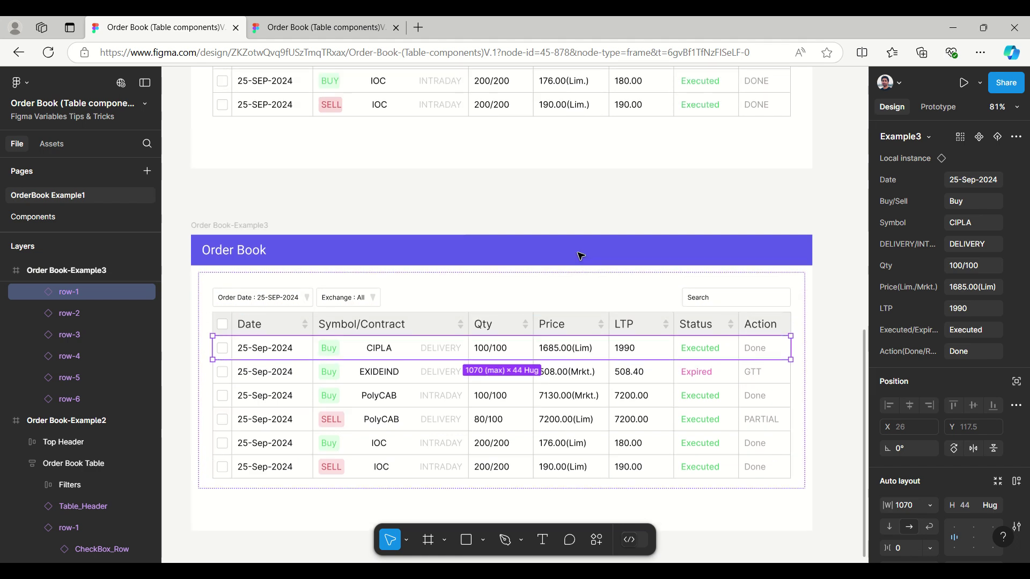
{"action": "scroll", "coordinate": [581, 256], "scroll_direction": "up", "scroll_amount": 8}
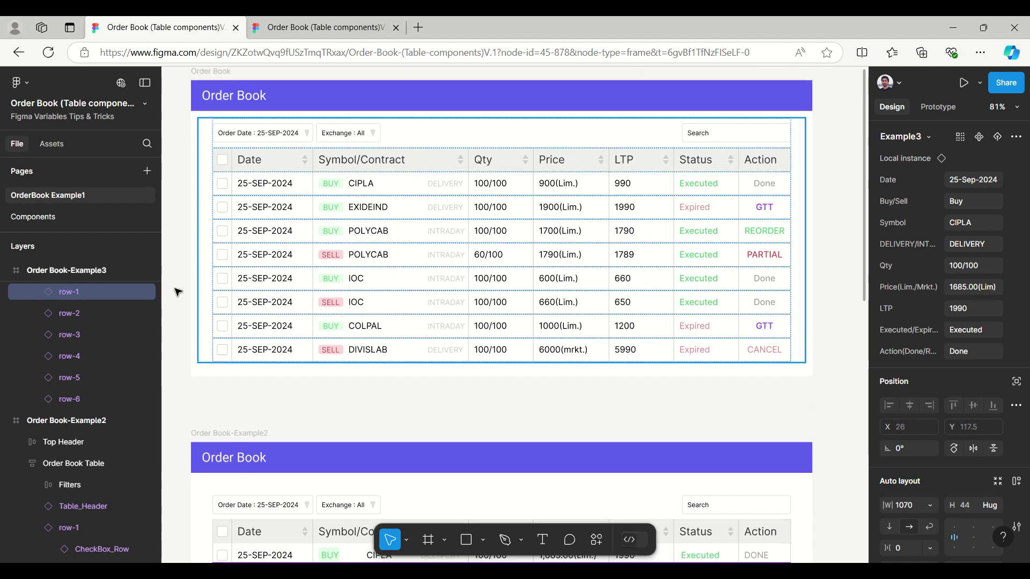
- On the Components page, zoom to the Table Row component and deselect the BUY badge
{"action": "left_click", "coordinate": [42, 220]}
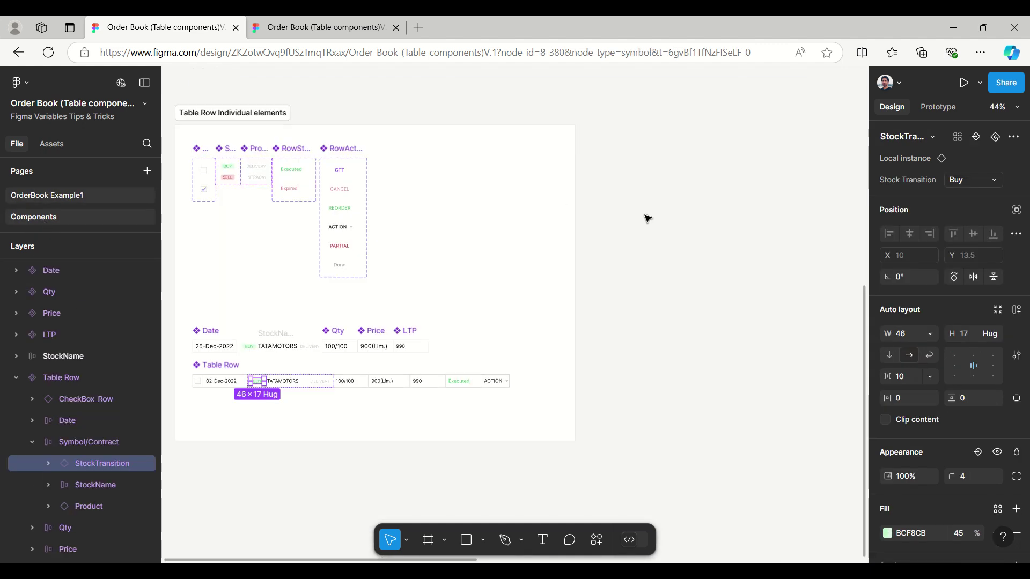
{"action": "scroll", "coordinate": [181, 199], "scroll_direction": "up", "scroll_amount": 5}
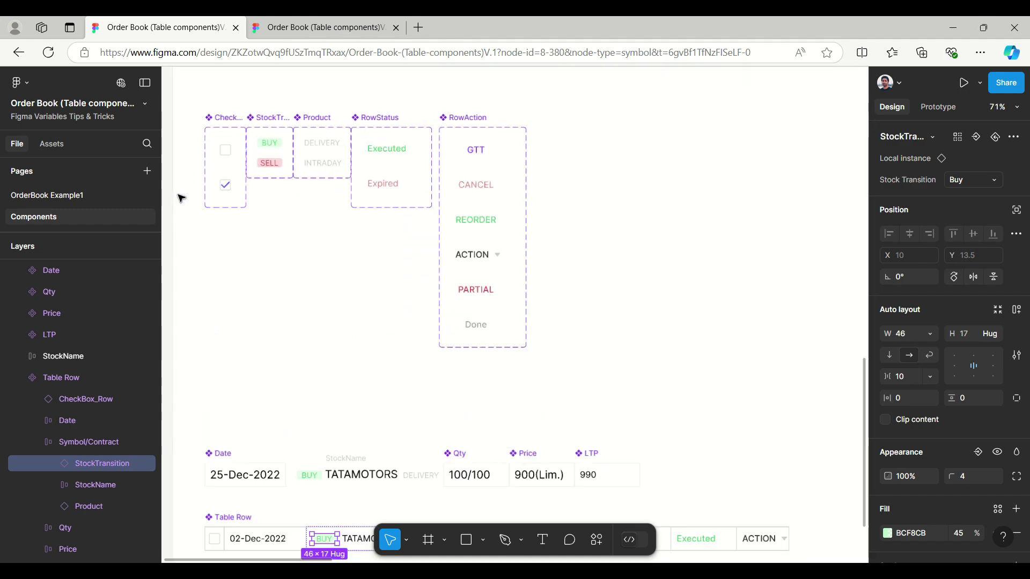
{"action": "scroll", "coordinate": [545, 246], "scroll_direction": "up", "scroll_amount": 5}
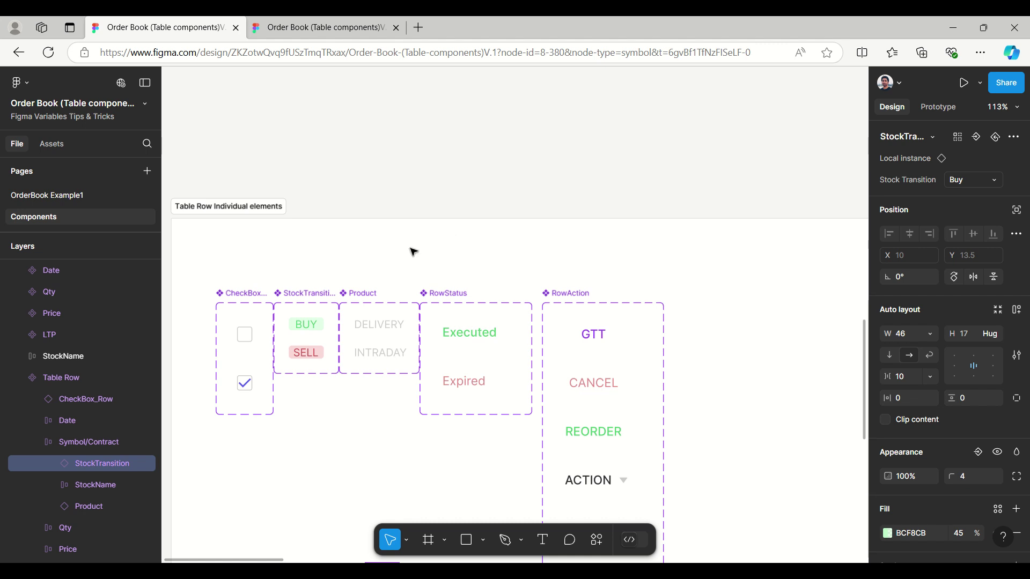
{"action": "scroll", "coordinate": [405, 250], "scroll_direction": "down", "scroll_amount": 5}
{"action": "scroll", "coordinate": [405, 251], "scroll_direction": "down", "scroll_amount": 8}
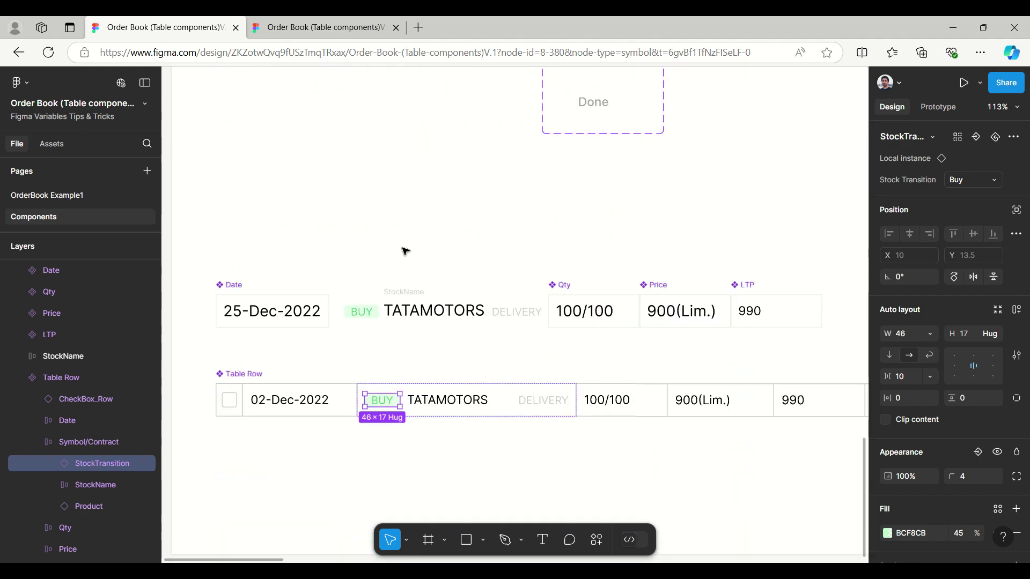
{"action": "scroll", "coordinate": [270, 256], "scroll_direction": "down", "scroll_amount": 3, "text": "ctrl"}
{"action": "scroll", "coordinate": [270, 256], "scroll_direction": "down", "scroll_amount": 3, "text": "ctrl"}
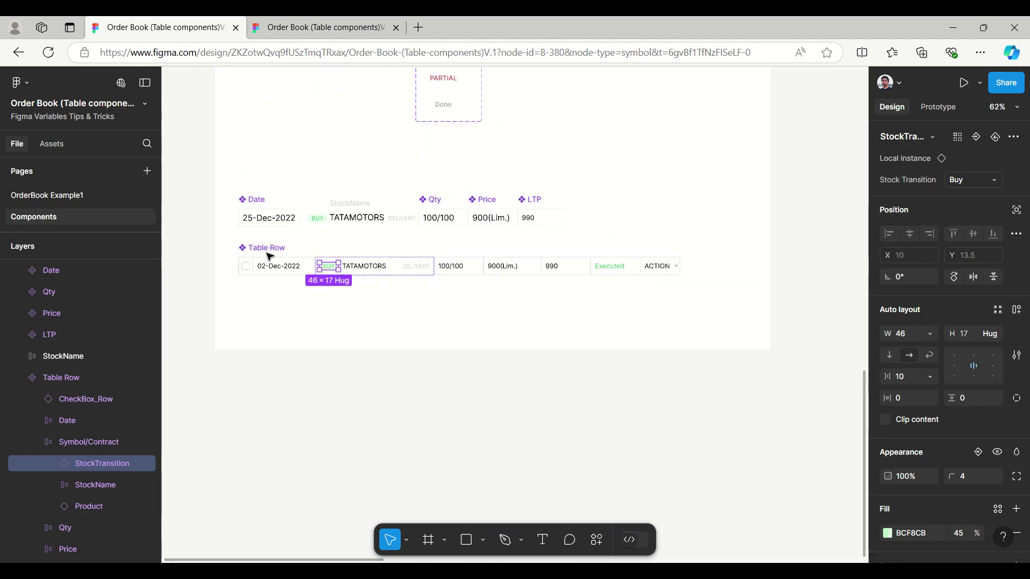
{"action": "left_click", "coordinate": [784, 239]}
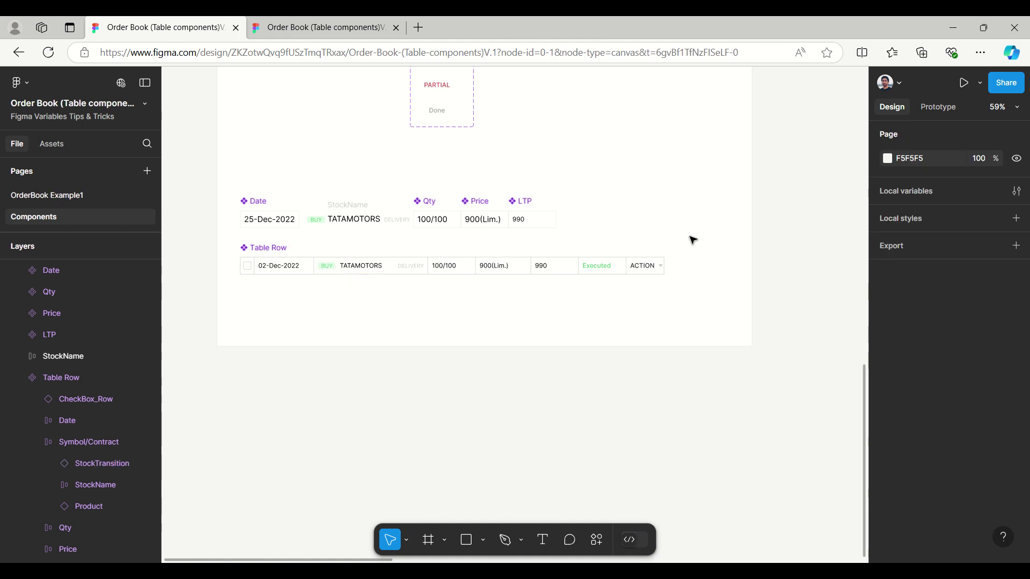
{"action": "scroll", "coordinate": [315, 205], "scroll_direction": "up", "scroll_amount": 3, "text": "ctrl"}
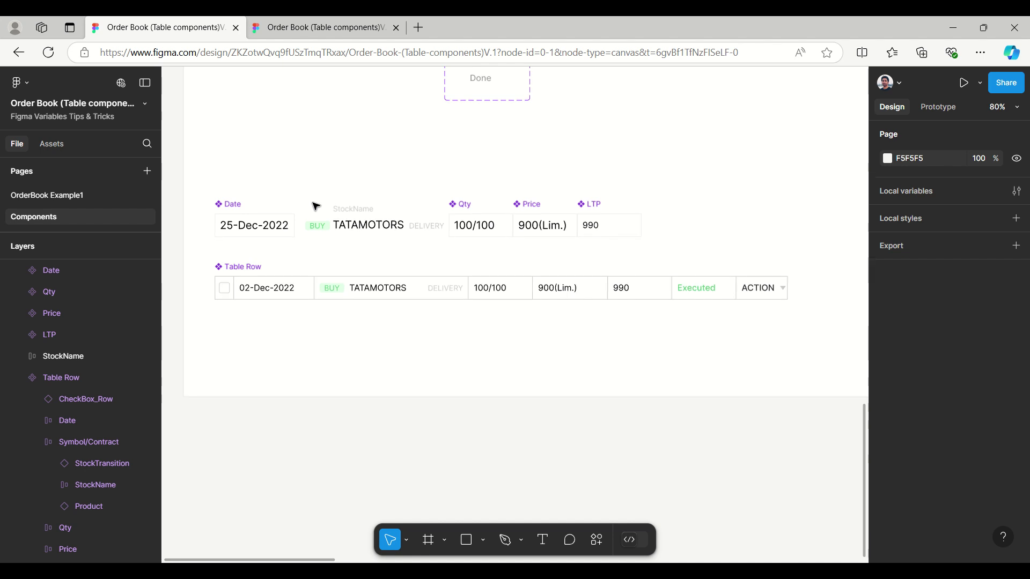
{"action": "scroll", "coordinate": [314, 204], "scroll_direction": "up", "scroll_amount": 1, "text": "ctrl"}
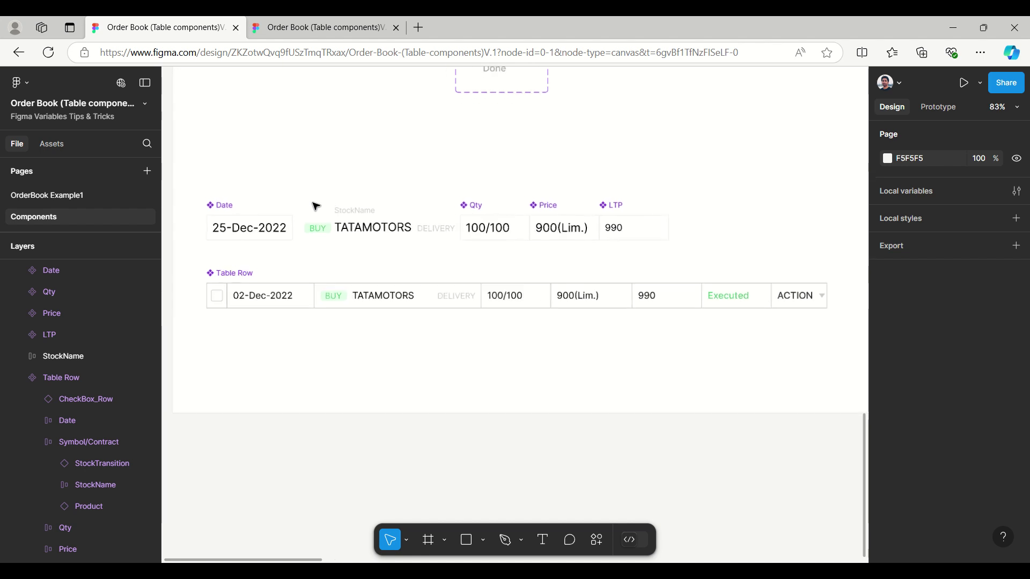
- Inspect the Table Row component's BUY badge and Symbol/Contract cell
{"action": "left_click", "coordinate": [276, 293]}
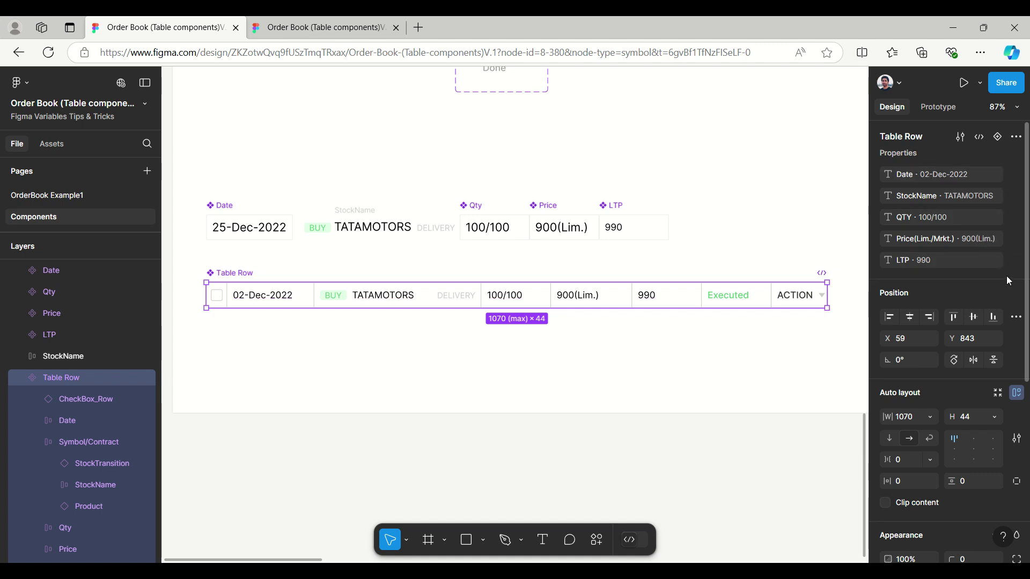
{"action": "left_click", "coordinate": [325, 231]}
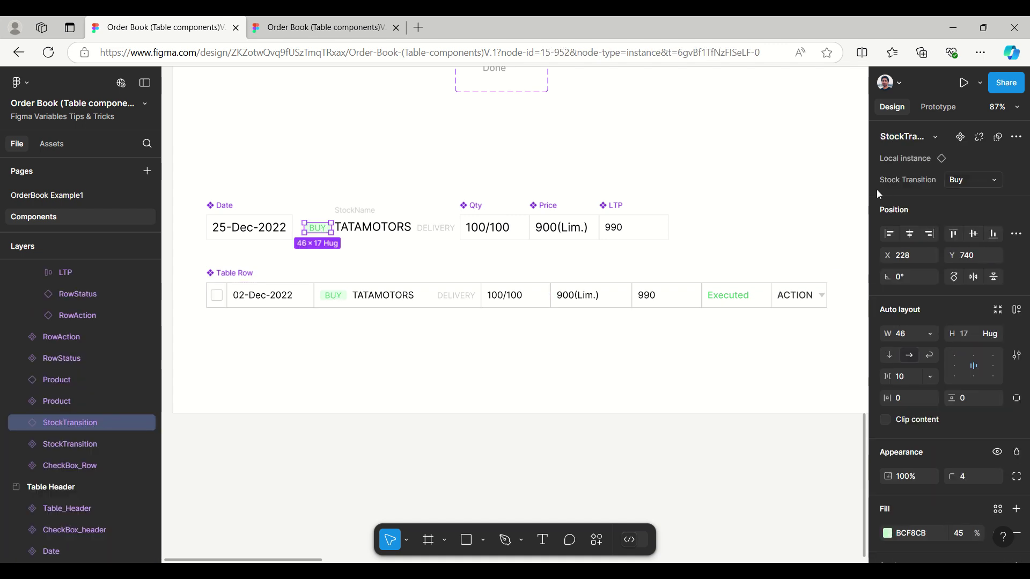
{"action": "double_click", "coordinate": [344, 304]}
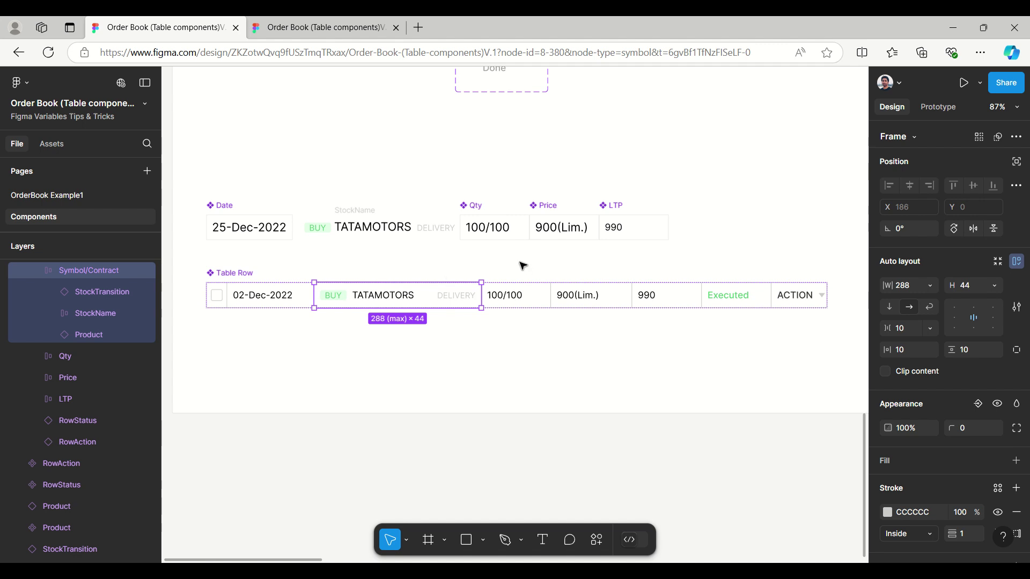
- Reselect the 1070 × 44 Table Row to show its Date, StockName, QTY, Price and LTP properties
{"action": "left_click", "coordinate": [226, 274]}
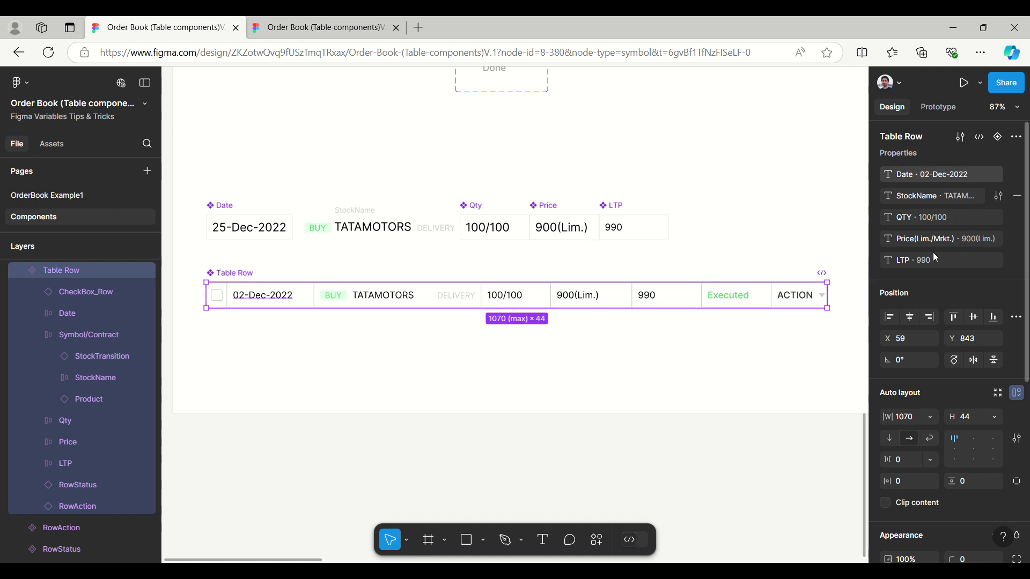
{"action": "left_click", "coordinate": [276, 298]}
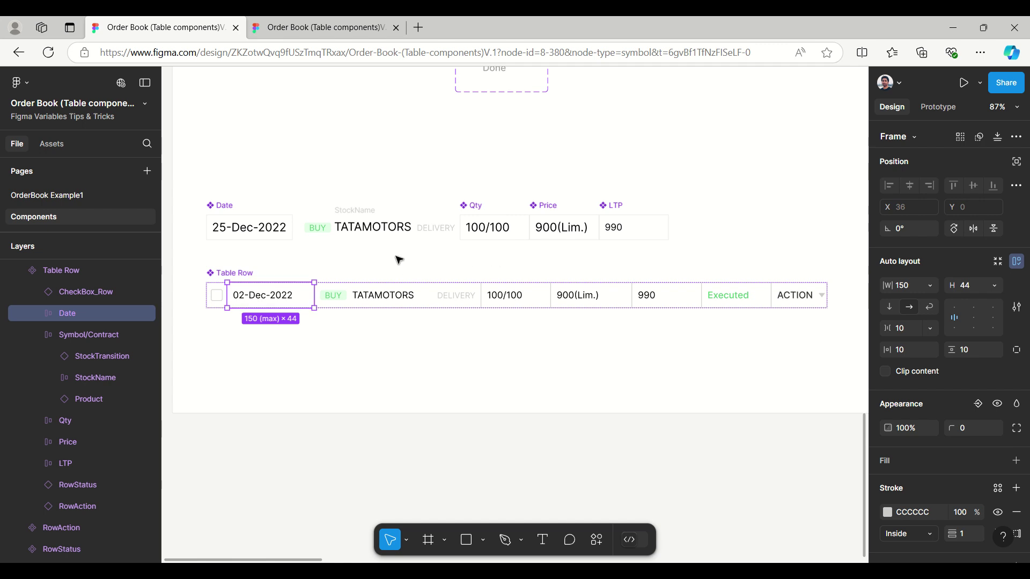
{"action": "left_click", "coordinate": [252, 368]}
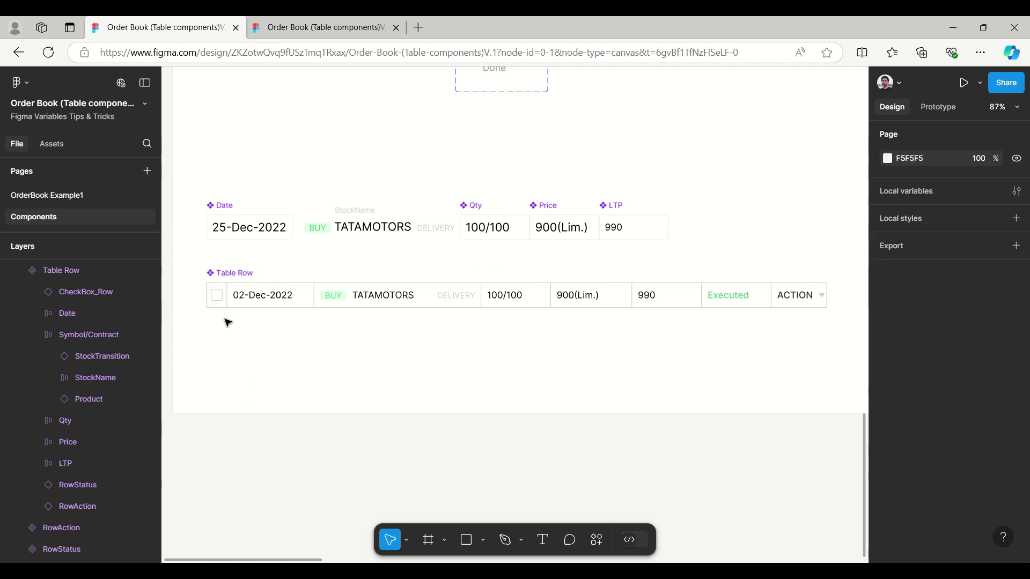
{"action": "left_click", "coordinate": [228, 276]}
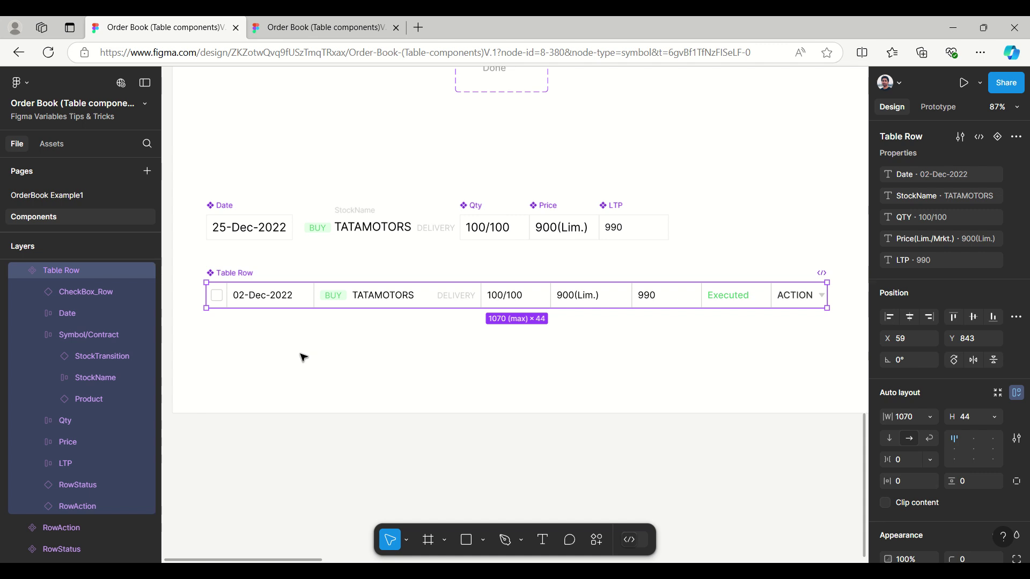
- Zoom out over all component frames, then zoom into the Example2 Components frame's PolyCab row
{"action": "scroll", "coordinate": [302, 357], "scroll_direction": "down", "scroll_amount": 3}
{"action": "scroll", "coordinate": [303, 357], "scroll_direction": "down", "scroll_amount": 6}
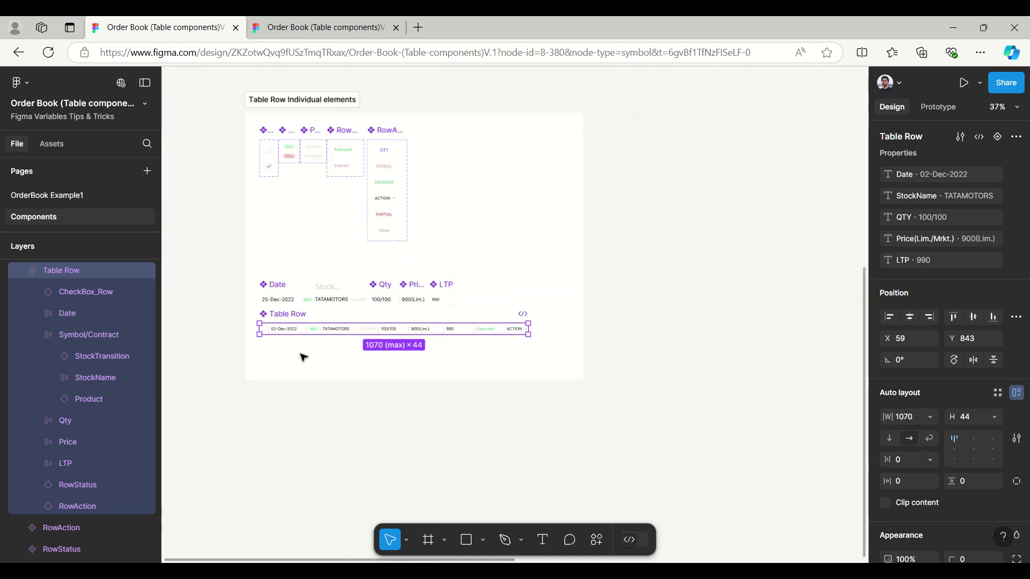
{"action": "scroll", "coordinate": [303, 357], "scroll_direction": "down", "scroll_amount": 4}
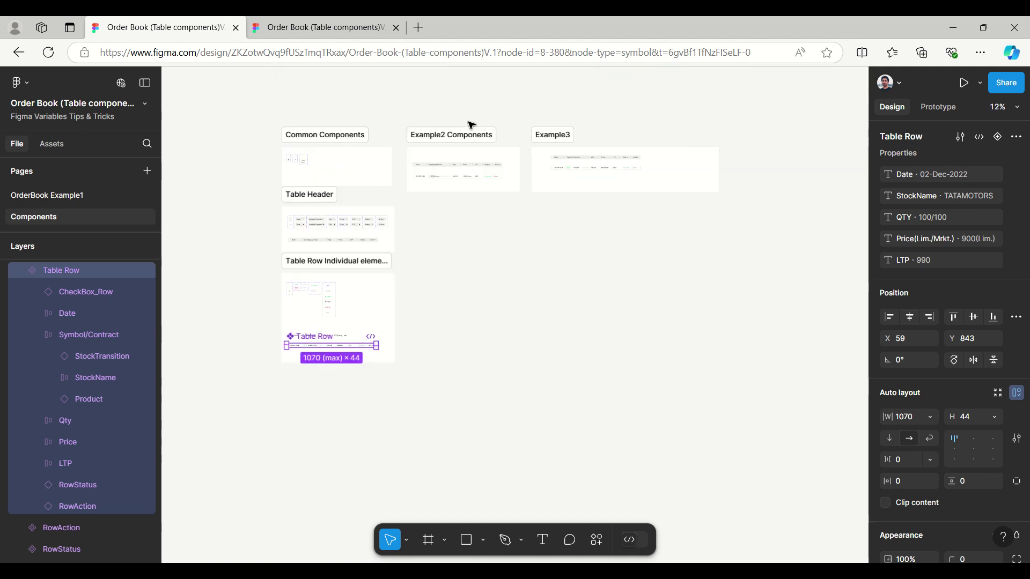
{"action": "scroll", "coordinate": [466, 138], "scroll_direction": "up", "scroll_amount": 4}
{"action": "scroll", "coordinate": [465, 142], "scroll_direction": "up", "scroll_amount": 3}
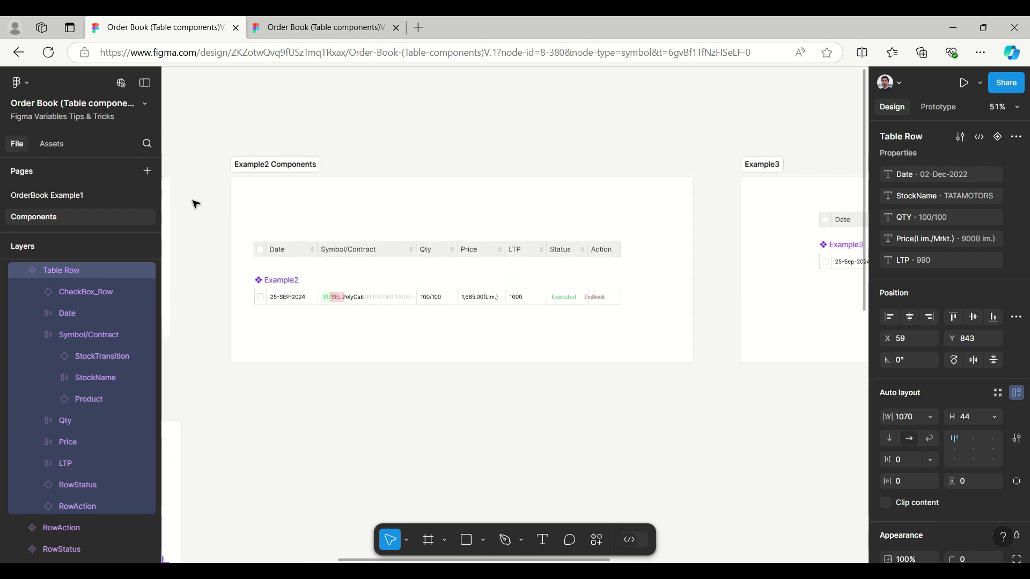
{"action": "scroll", "coordinate": [241, 281], "scroll_direction": "up", "scroll_amount": 3}
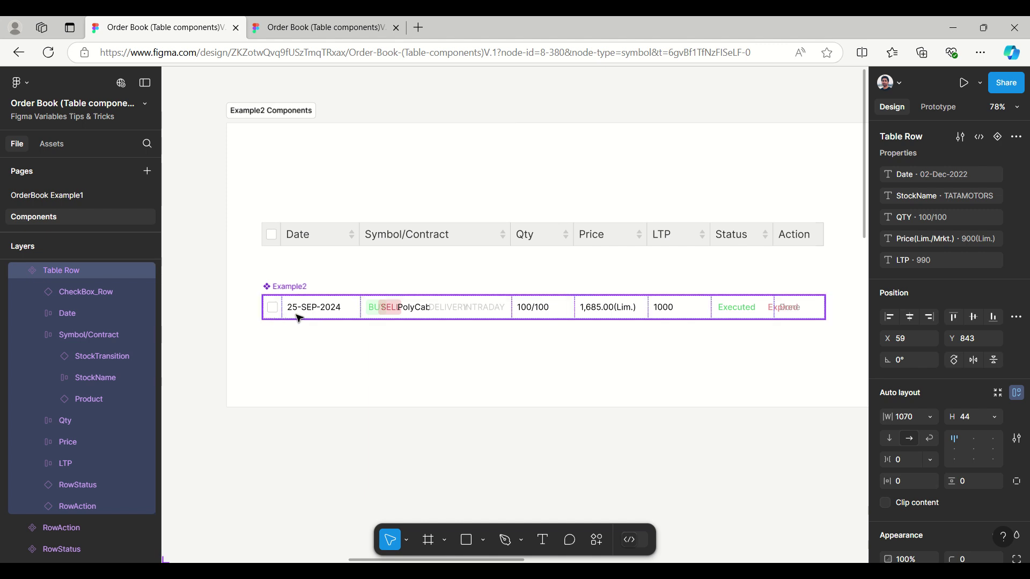
- Select the Example2 row component and check the available property types under Properties
{"action": "left_click", "coordinate": [331, 315]}
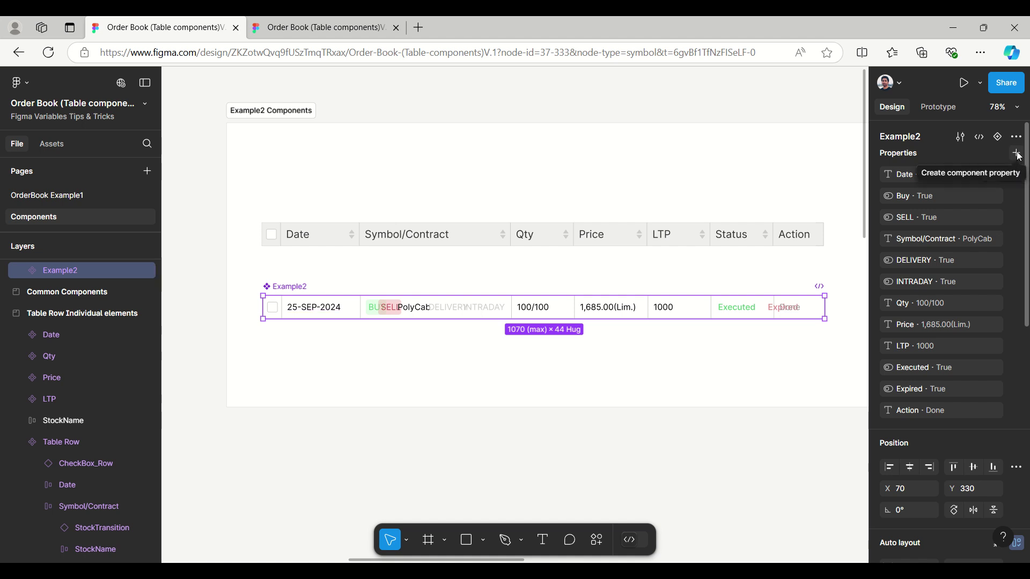
{"action": "left_click", "coordinate": [1018, 154]}
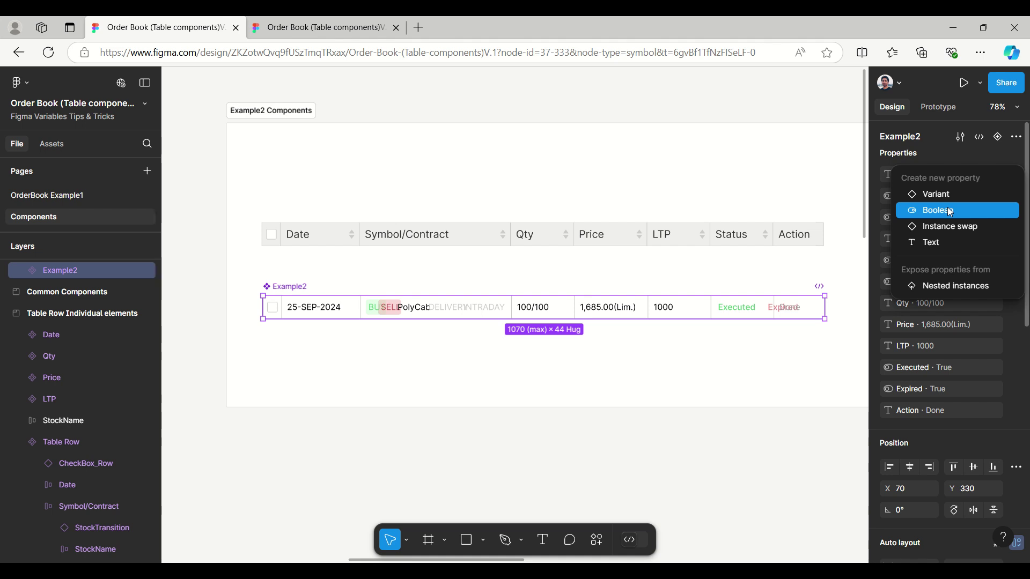
{"action": "left_click", "coordinate": [939, 155]}
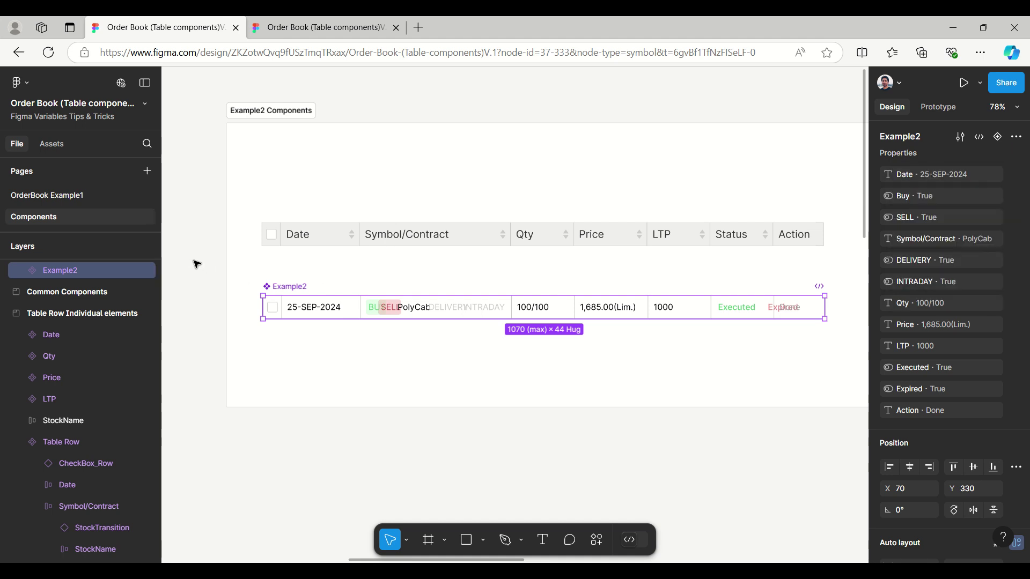
- Zoom to the Example3 frame and select its row component to see its text properties
{"action": "scroll", "coordinate": [197, 264], "scroll_direction": "down", "scroll_amount": 5}
{"action": "scroll", "coordinate": [196, 264], "scroll_direction": "down", "scroll_amount": 4}
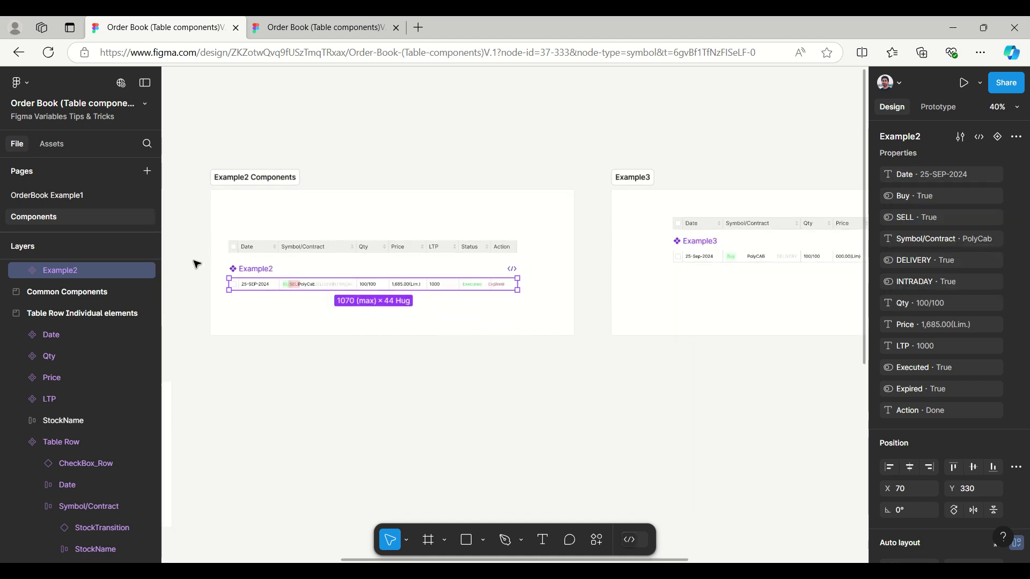
{"action": "scroll", "coordinate": [592, 249], "scroll_direction": "up", "scroll_amount": 10}
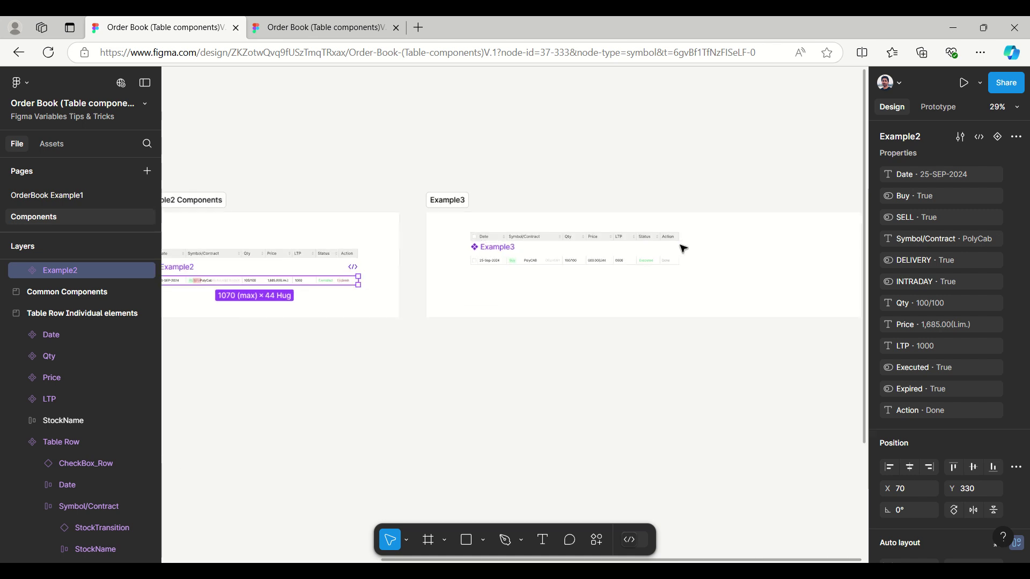
{"action": "scroll", "coordinate": [675, 249], "scroll_direction": "down", "scroll_amount": 4}
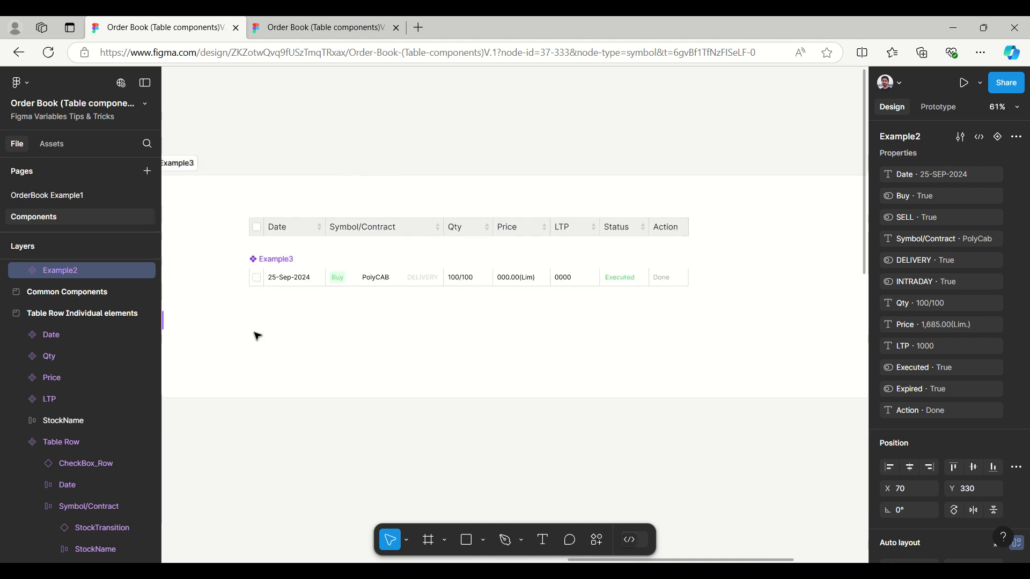
{"action": "scroll", "coordinate": [258, 329], "scroll_direction": "up", "scroll_amount": 2}
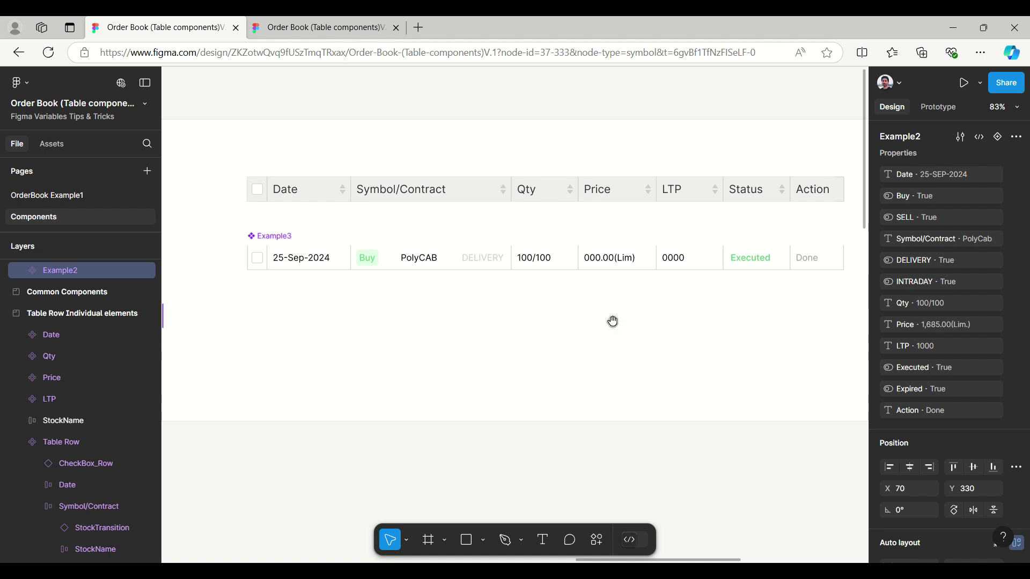
{"action": "scroll", "coordinate": [605, 324], "scroll_direction": "right", "scroll_amount": 1}
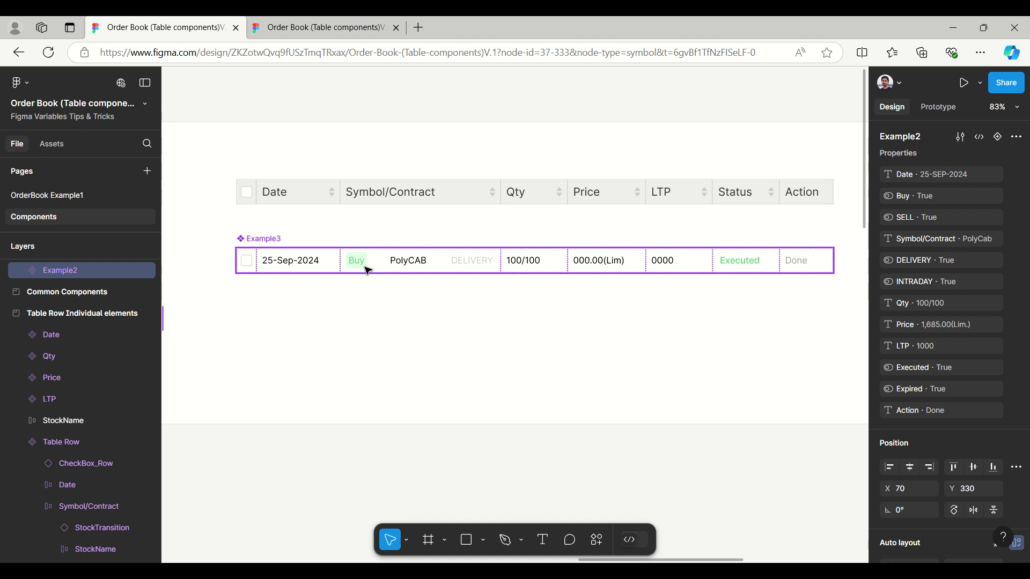
{"action": "left_click", "coordinate": [271, 243]}
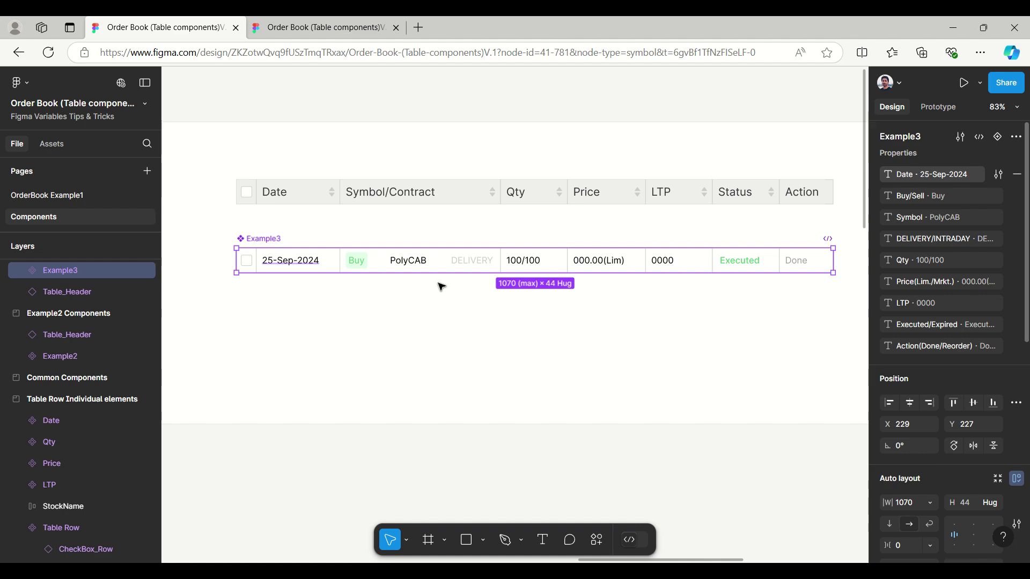
- Switch to the Order Book prototype preview in the second browser tab
{"action": "scroll", "coordinate": [498, 315], "scroll_direction": "up", "scroll_amount": 1}
{"action": "scroll", "coordinate": [498, 315], "scroll_direction": "down", "scroll_amount": 3}
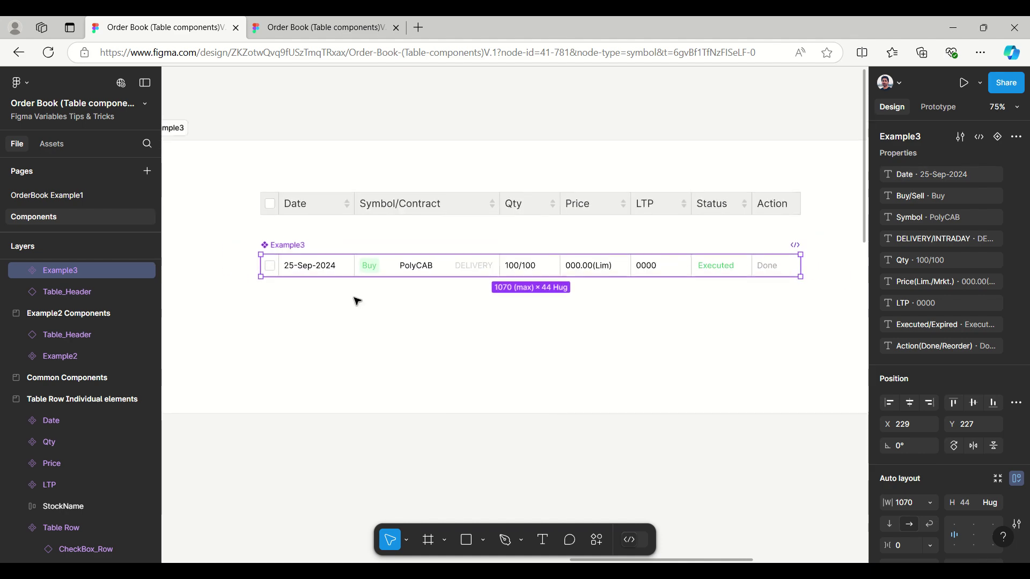
{"action": "left_click", "coordinate": [319, 28]}
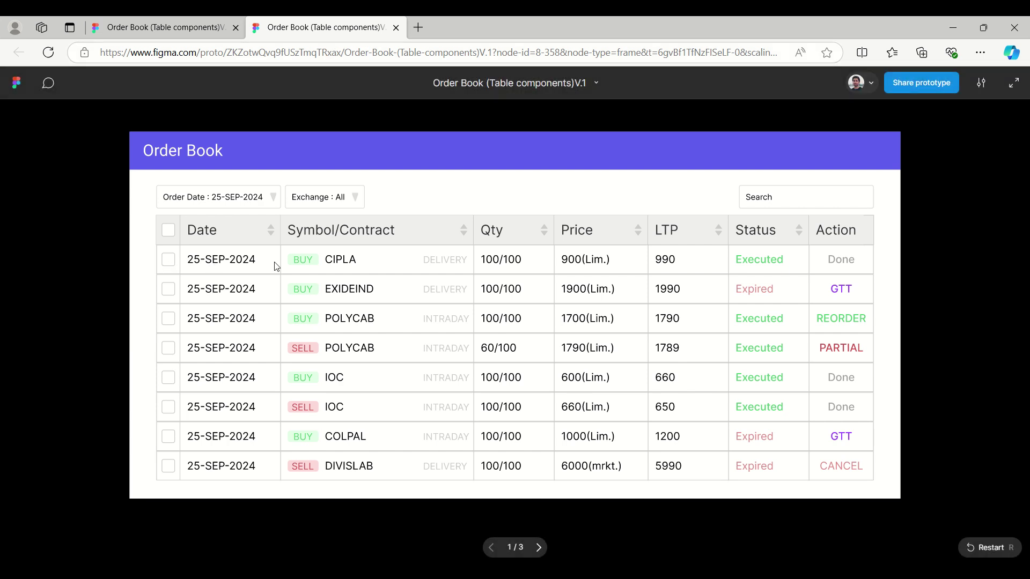
- Tick the CIPLA and EXIDEIND rows in the prototype, then go back to the design editor
{"action": "left_click", "coordinate": [169, 261]}
{"action": "left_click", "coordinate": [171, 294]}
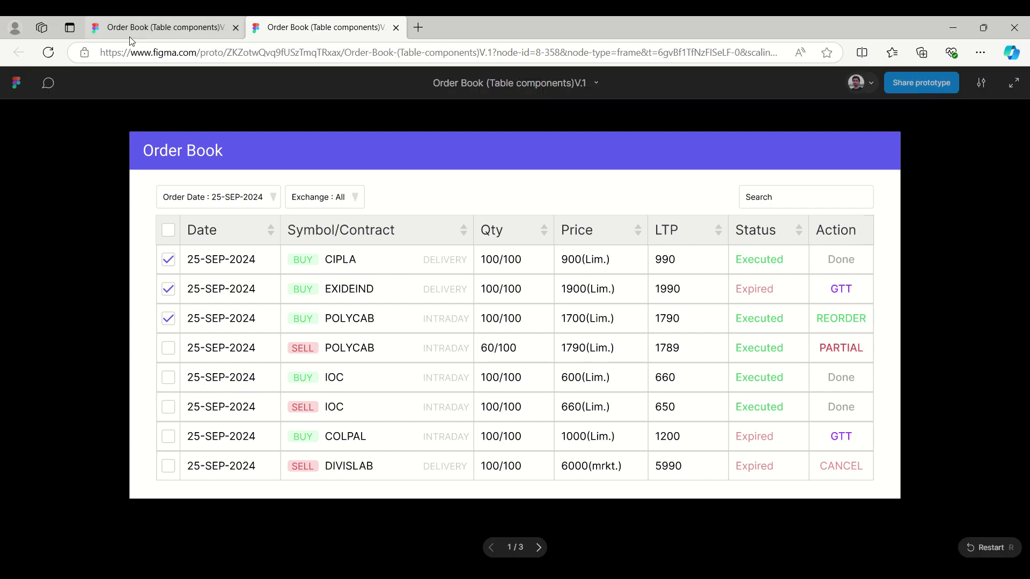
{"action": "left_click", "coordinate": [155, 30]}
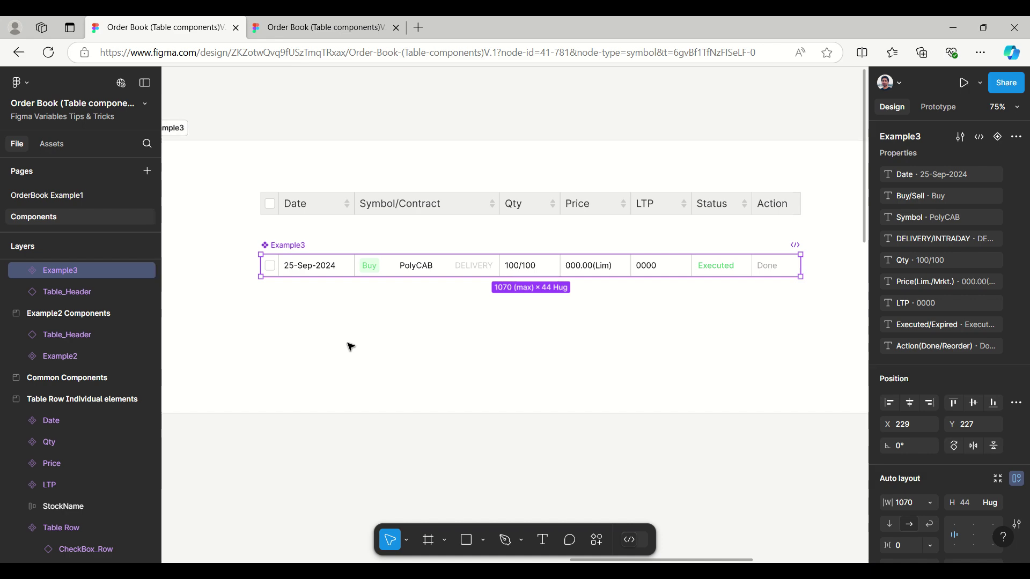
- Switch to the OrderBook Example1 page from the Pages list
{"action": "left_click", "coordinate": [53, 195]}
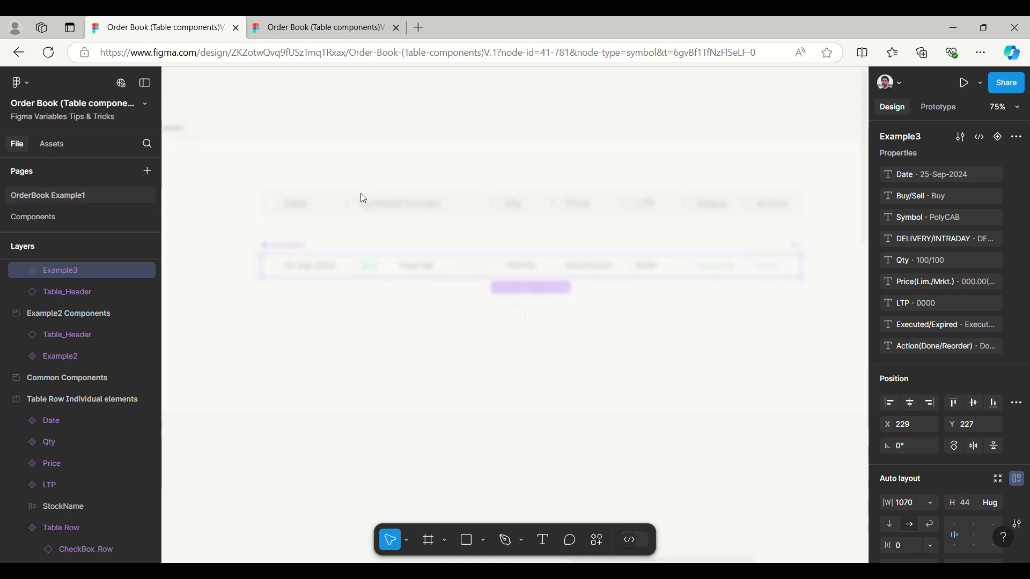